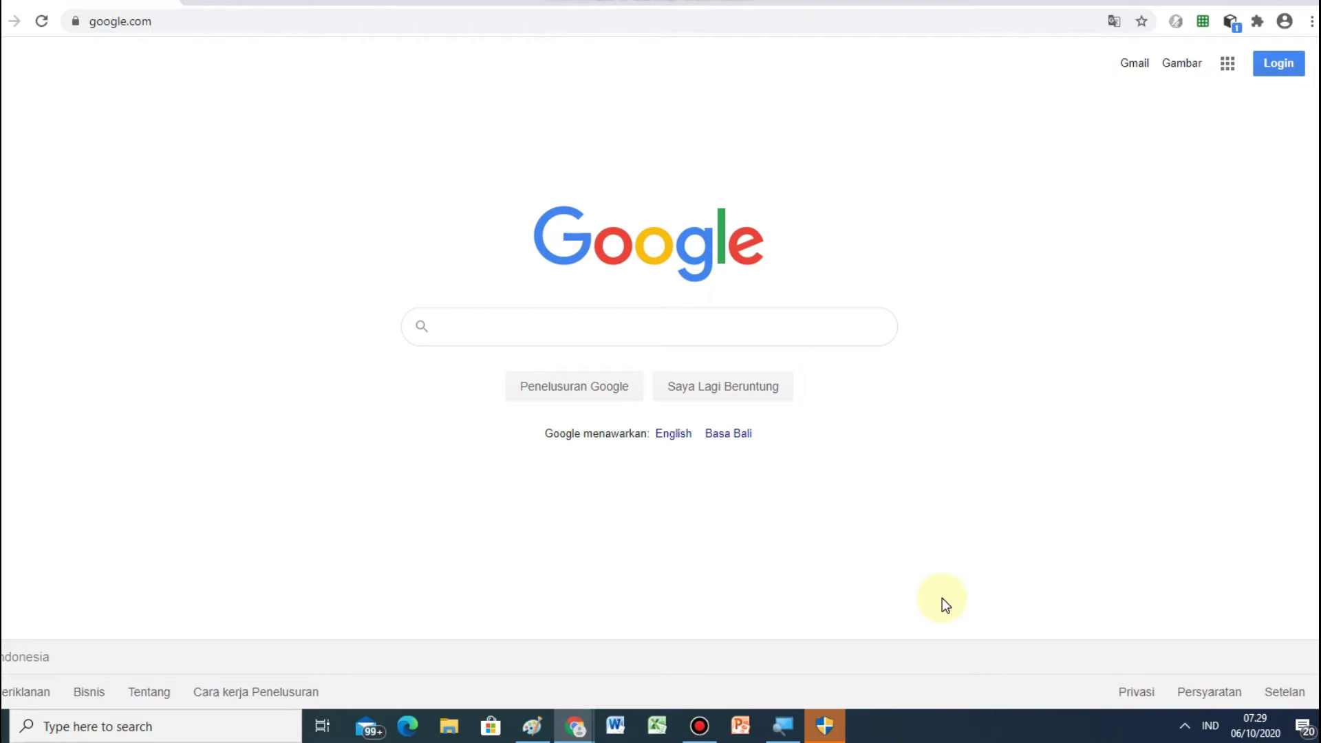
Step: Search Google for 'educandy'
{"action": "type", "text": "educandy"}
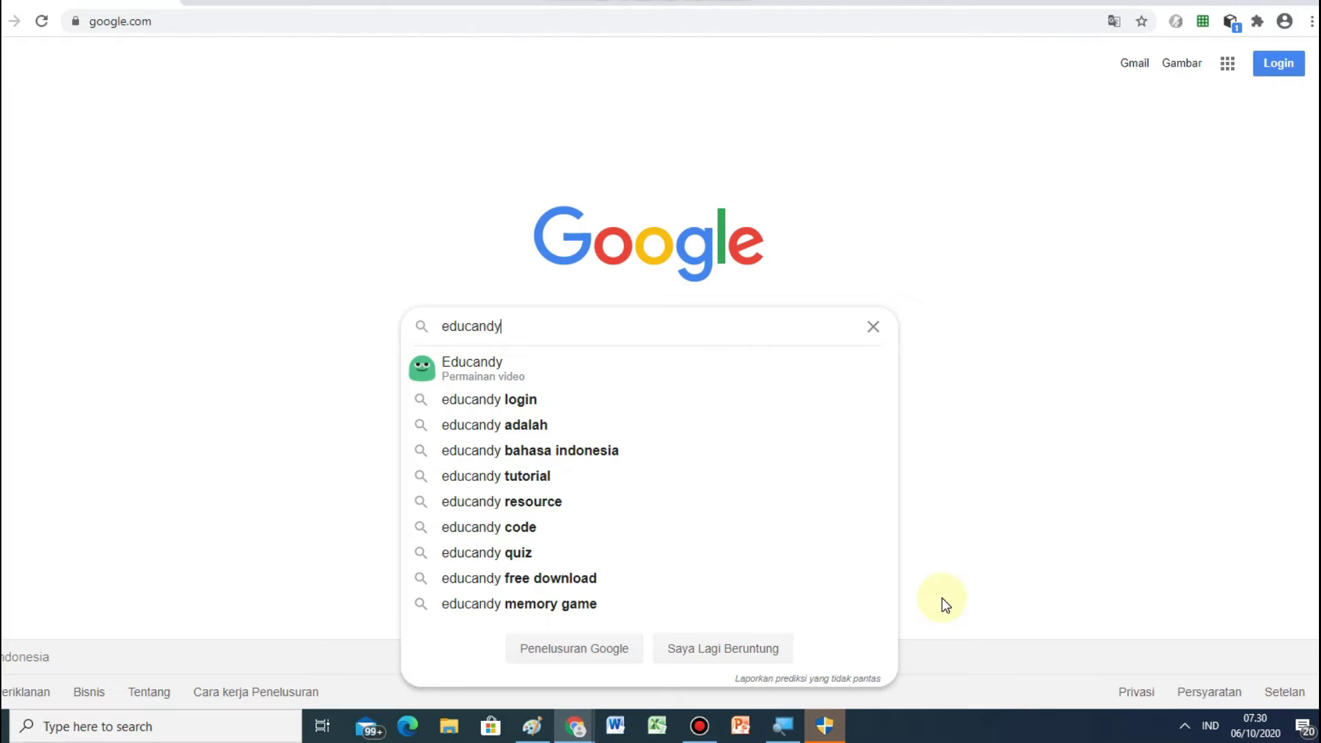
{"action": "key", "text": "Return"}
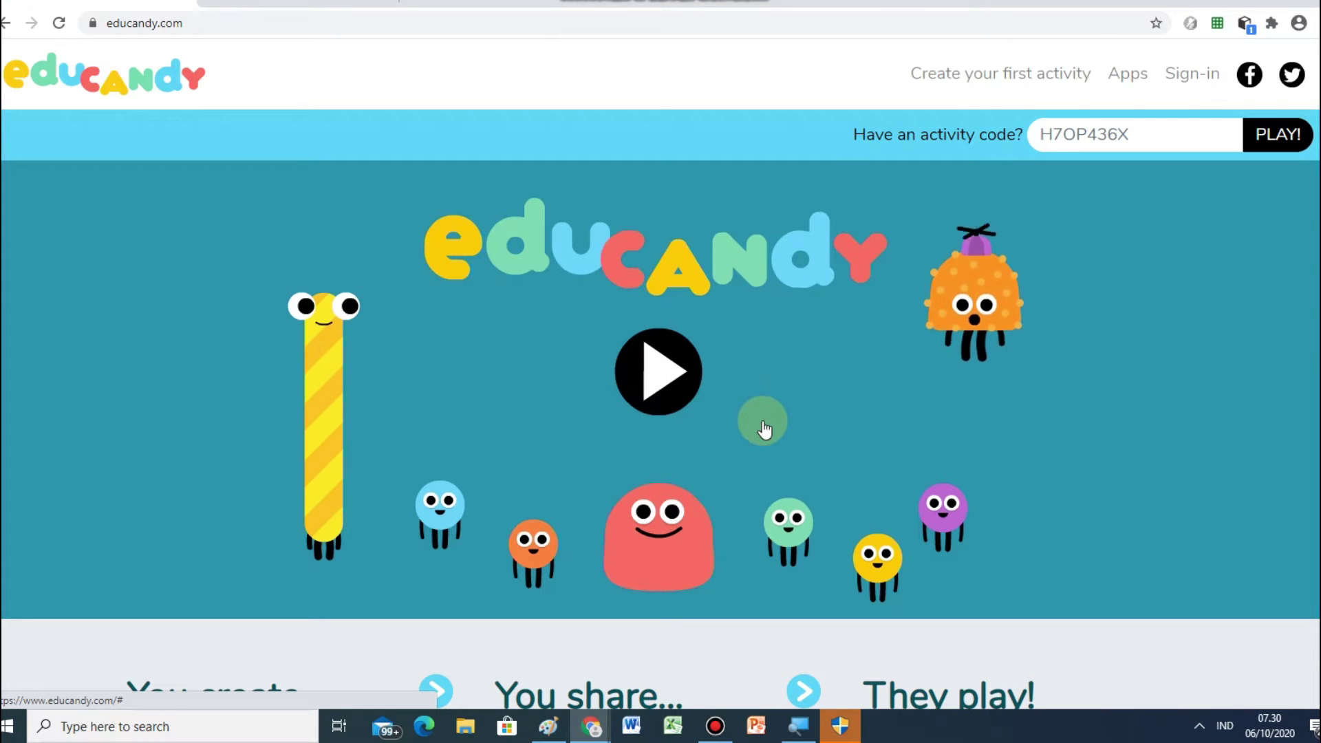
{"action": "scroll", "coordinate": [762, 431], "scroll_direction": "down", "scroll_amount": 4}
{"action": "scroll", "coordinate": [762, 430], "scroll_direction": "down", "scroll_amount": 8}
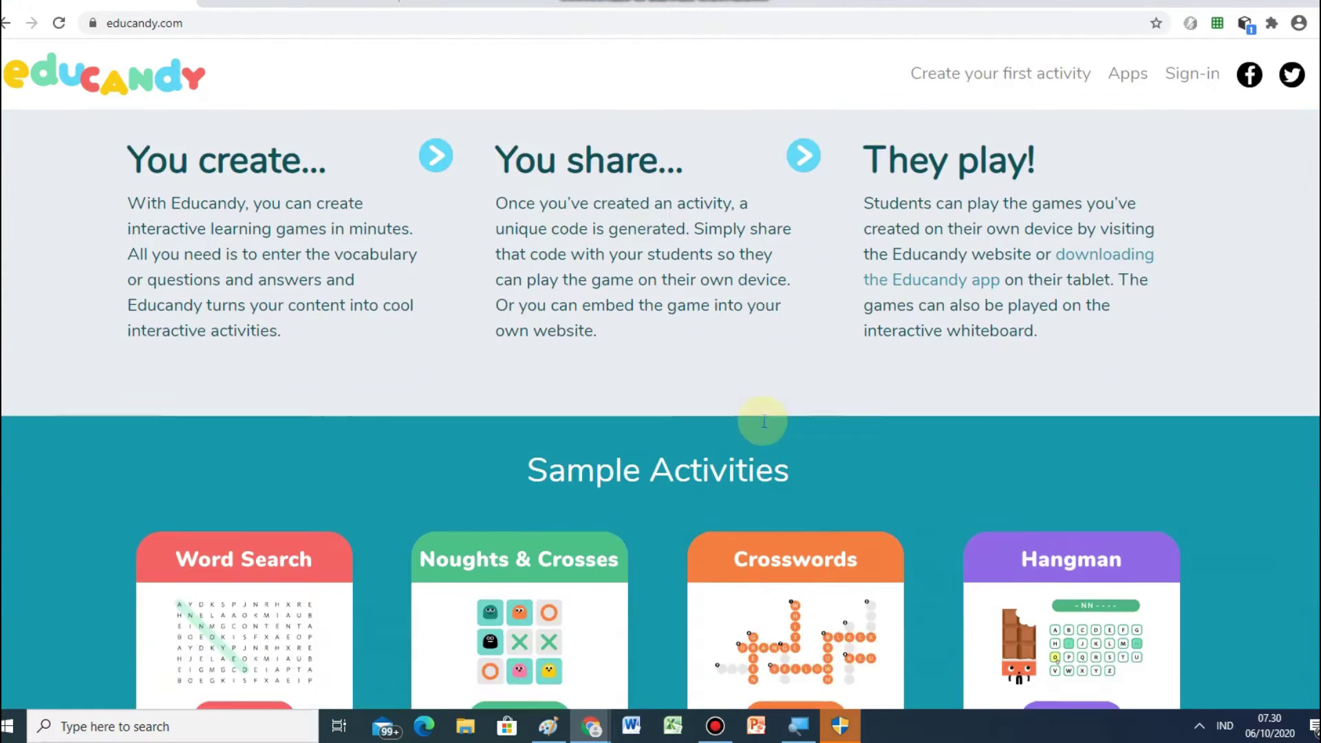
{"action": "scroll", "coordinate": [762, 413], "scroll_direction": "down", "scroll_amount": 3}
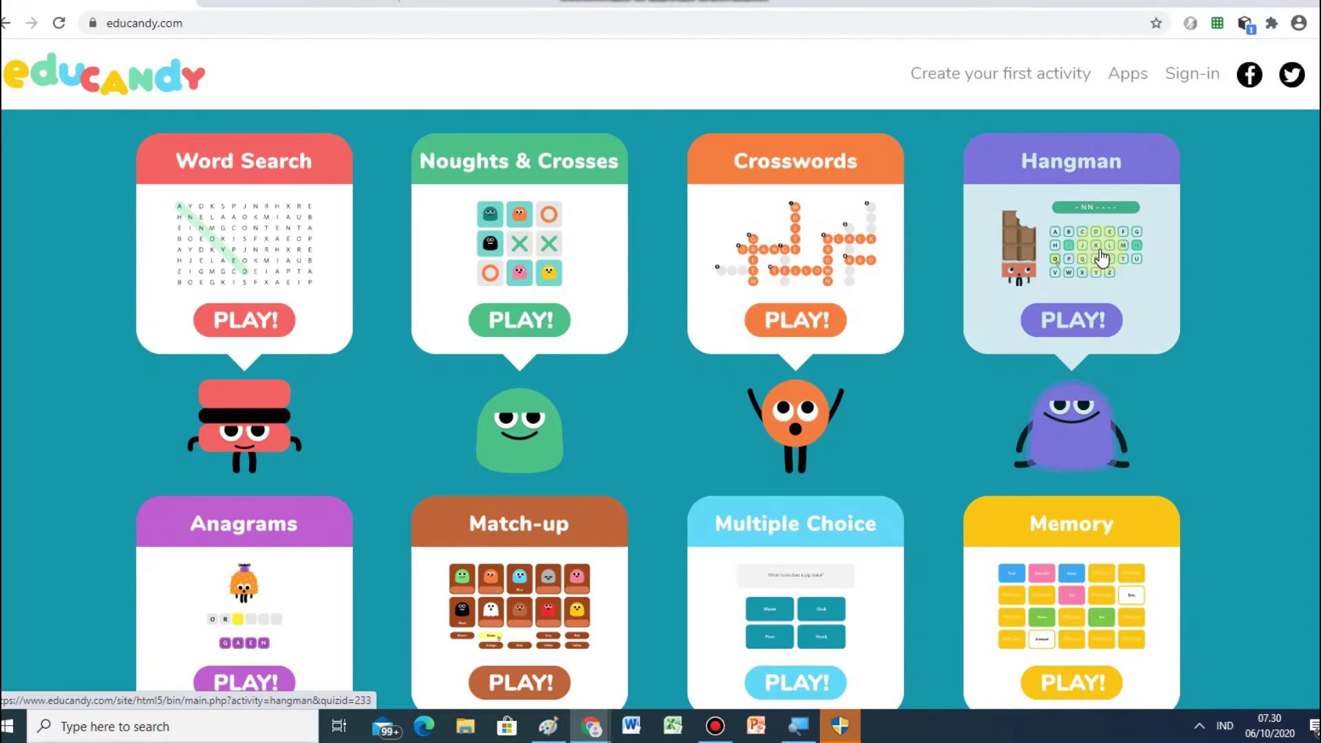
{"action": "scroll", "coordinate": [1100, 258], "scroll_direction": "down", "scroll_amount": 2}
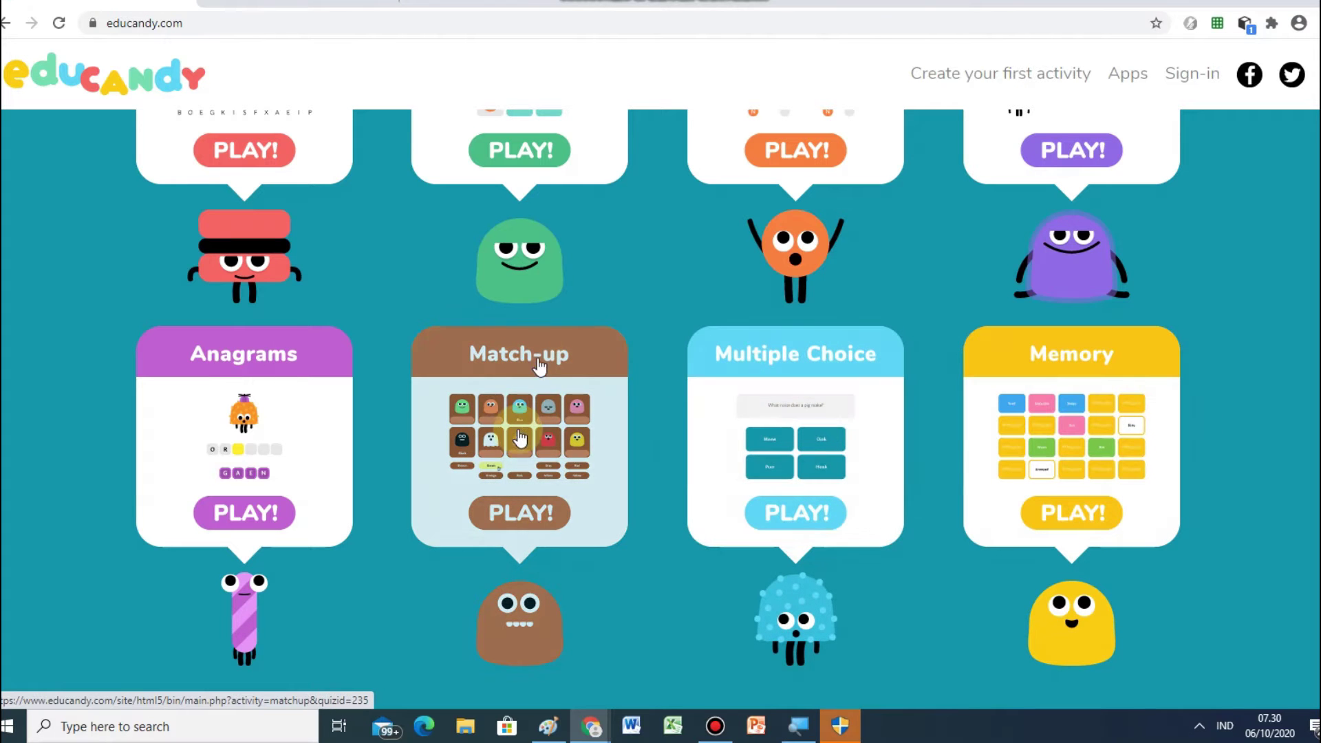
{"action": "scroll", "coordinate": [218, 385], "scroll_direction": "down", "scroll_amount": 2}
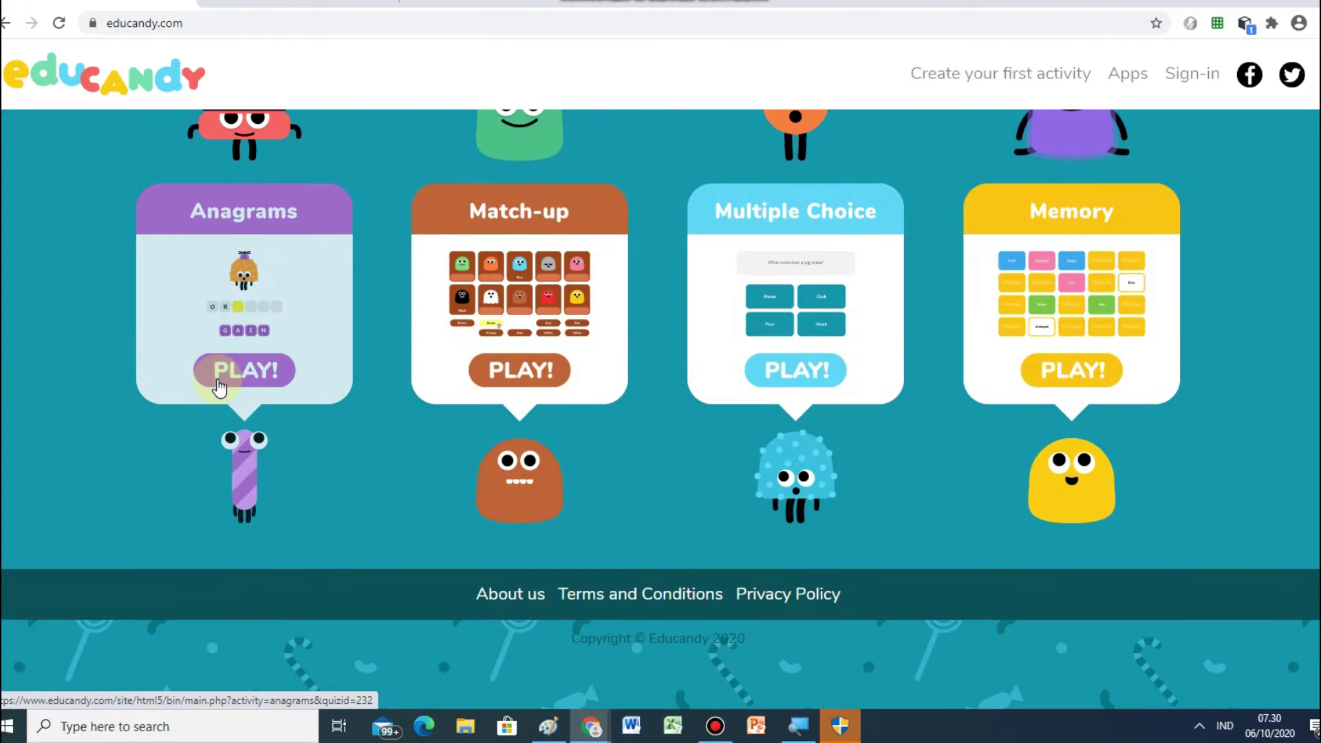
{"action": "scroll", "coordinate": [217, 385], "scroll_direction": "up", "scroll_amount": 10}
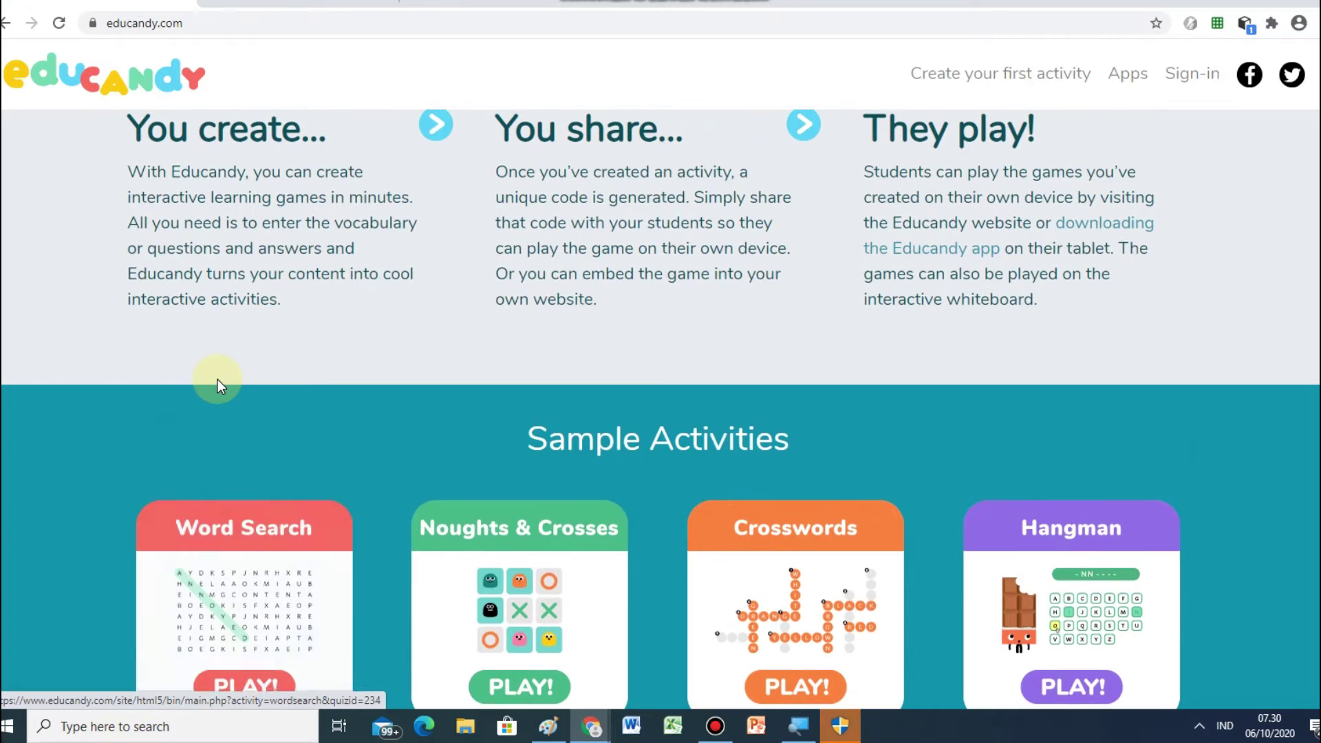
{"action": "scroll", "coordinate": [218, 379], "scroll_direction": "up", "scroll_amount": 8}
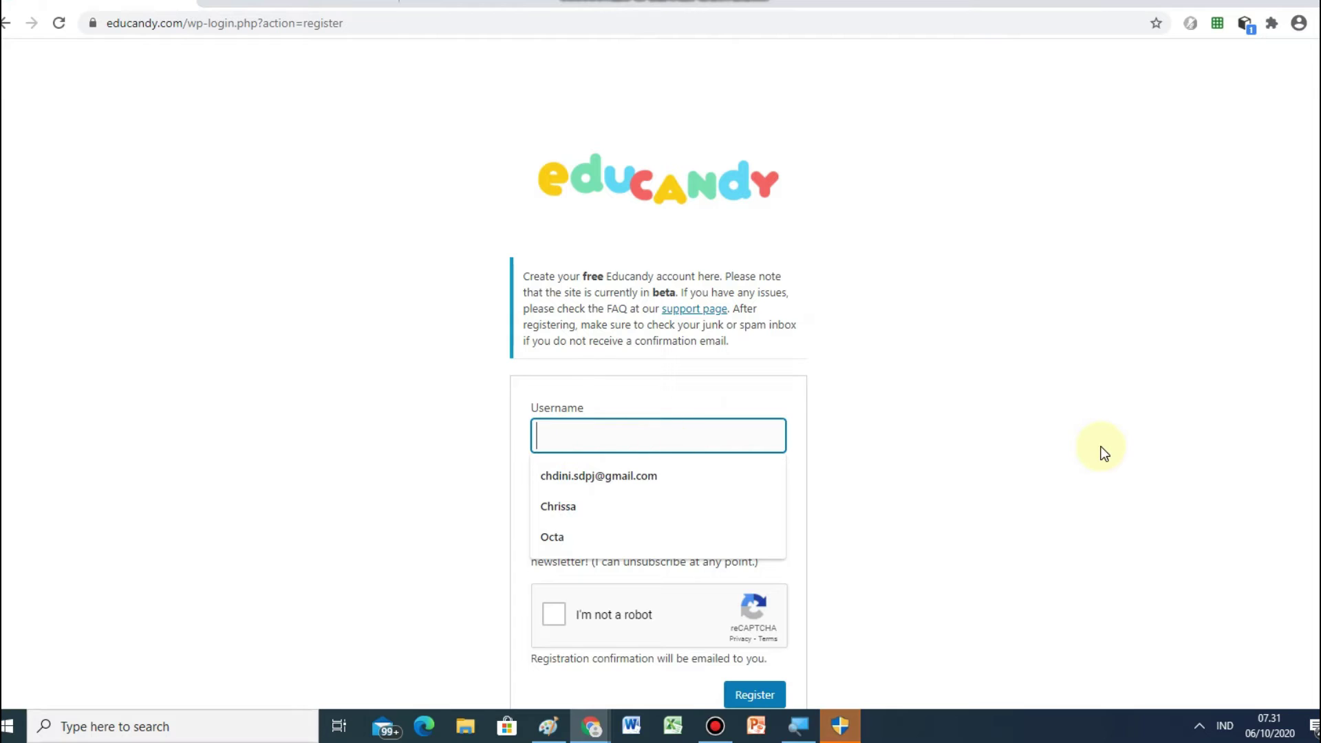
Step: Register a free Educandy account with a username and school e-mail, passing the robot check
{"action": "type", "text": "totoksdpj"}
{"action": "left_click", "coordinate": [676, 509]}
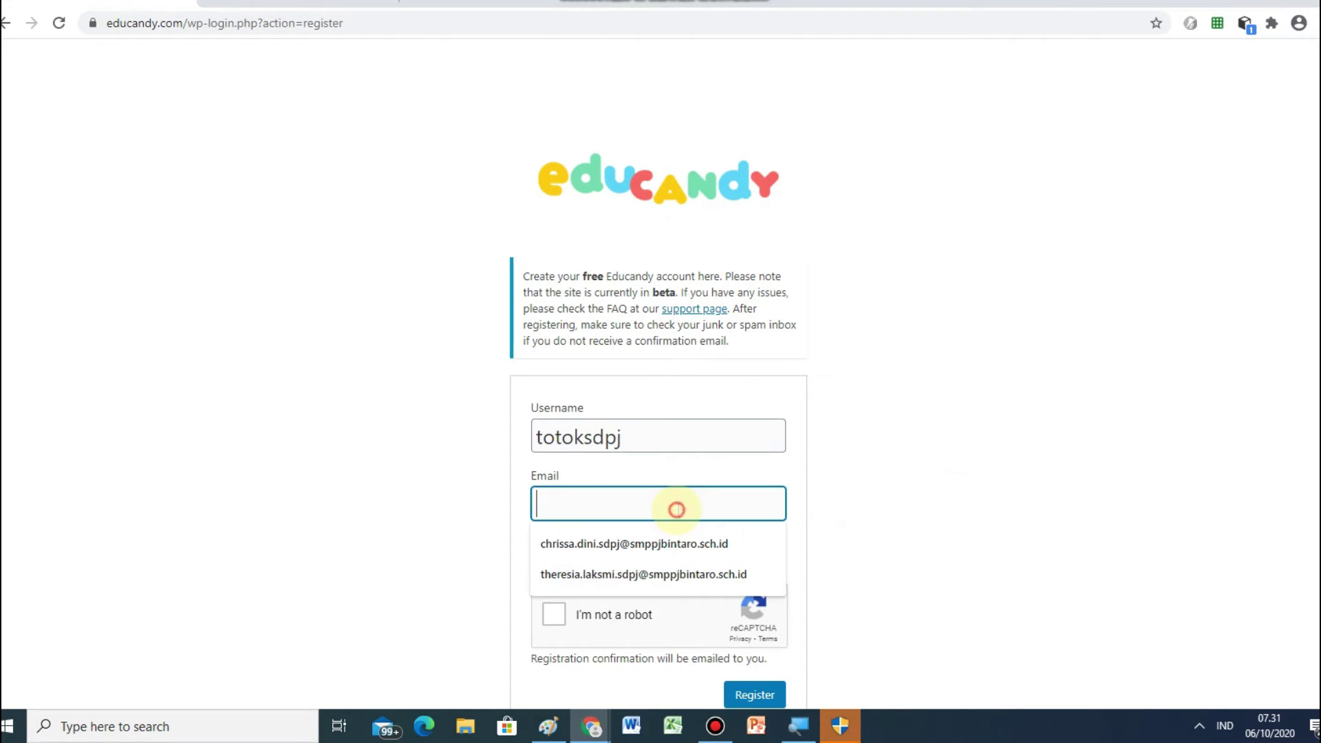
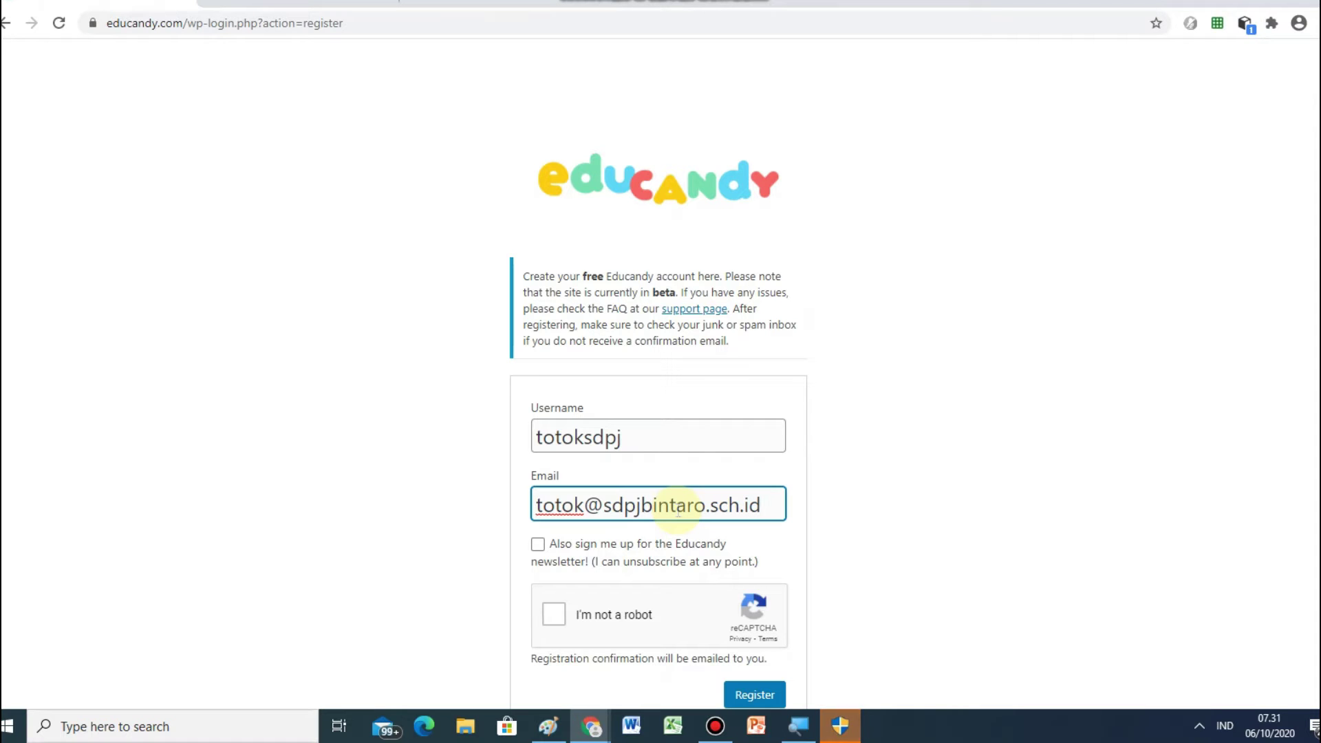
{"action": "scroll", "coordinate": [852, 498], "scroll_direction": "down", "scroll_amount": 2}
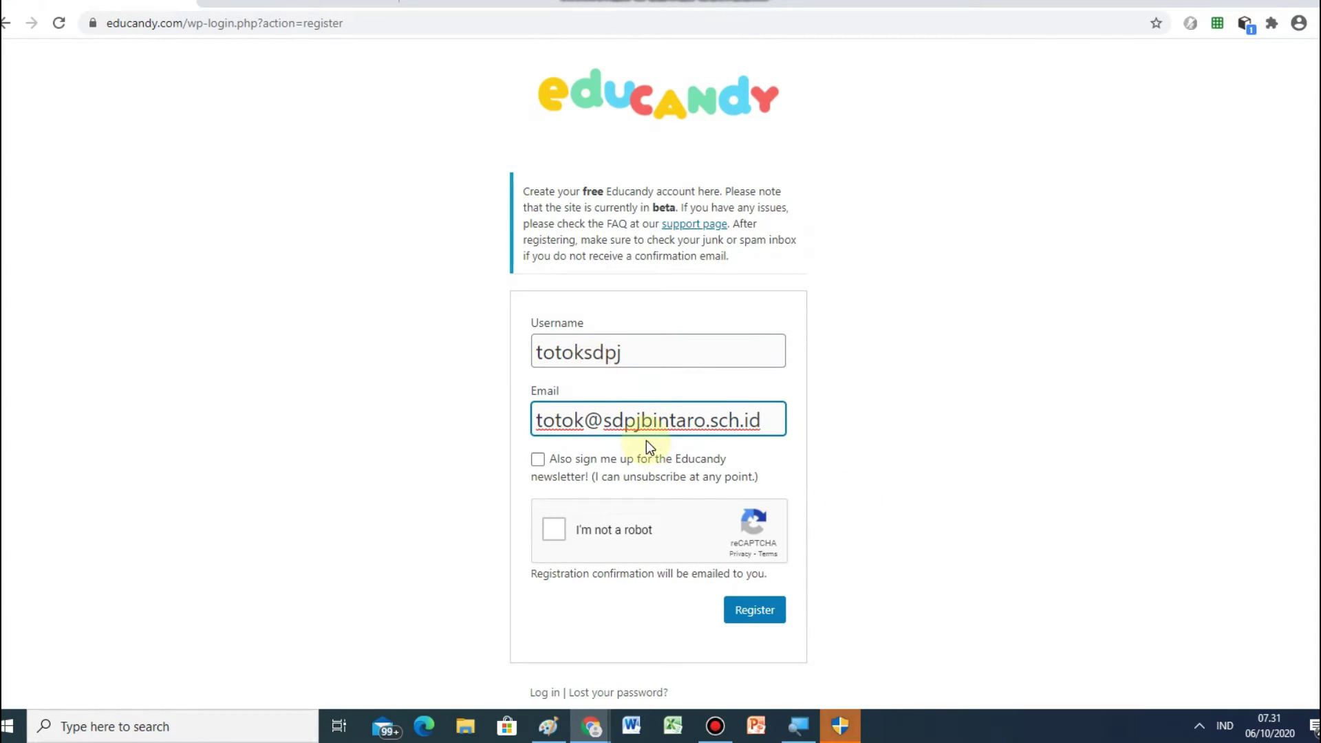
{"action": "left_click", "coordinate": [554, 532]}
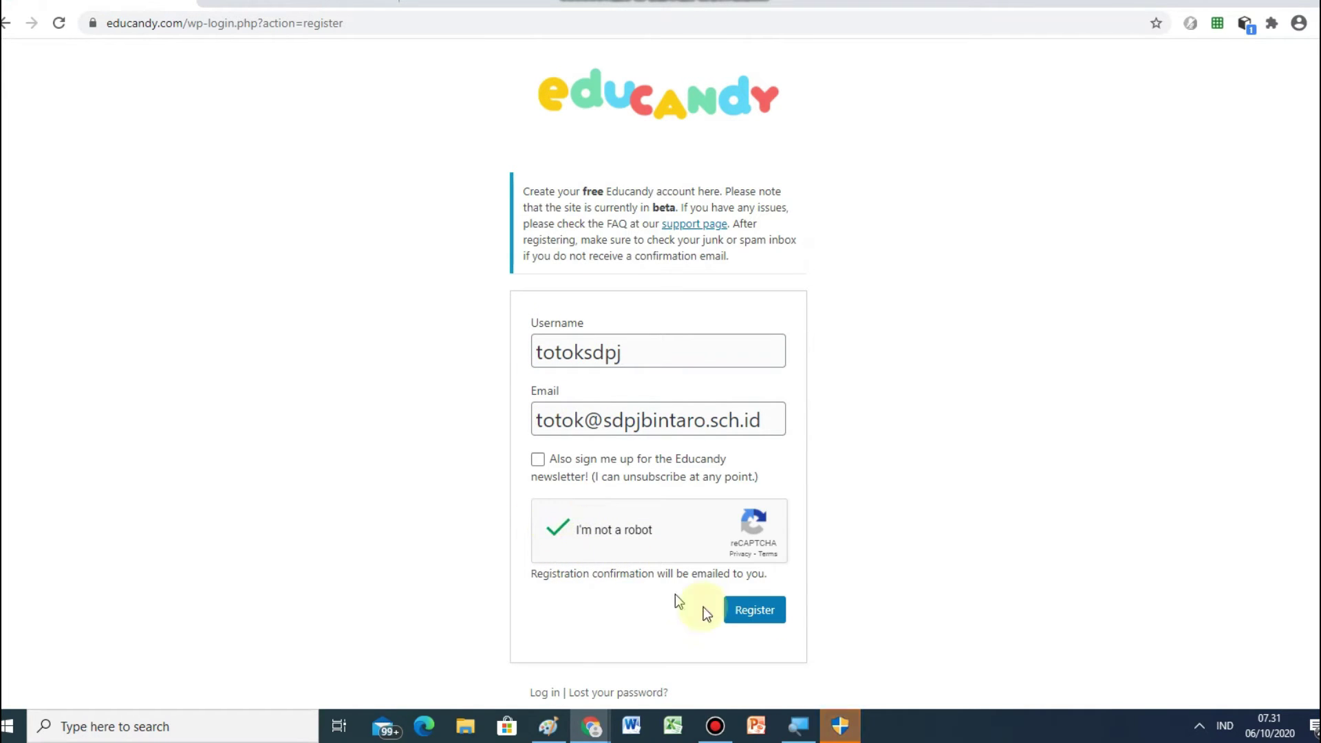
{"action": "left_click", "coordinate": [760, 614]}
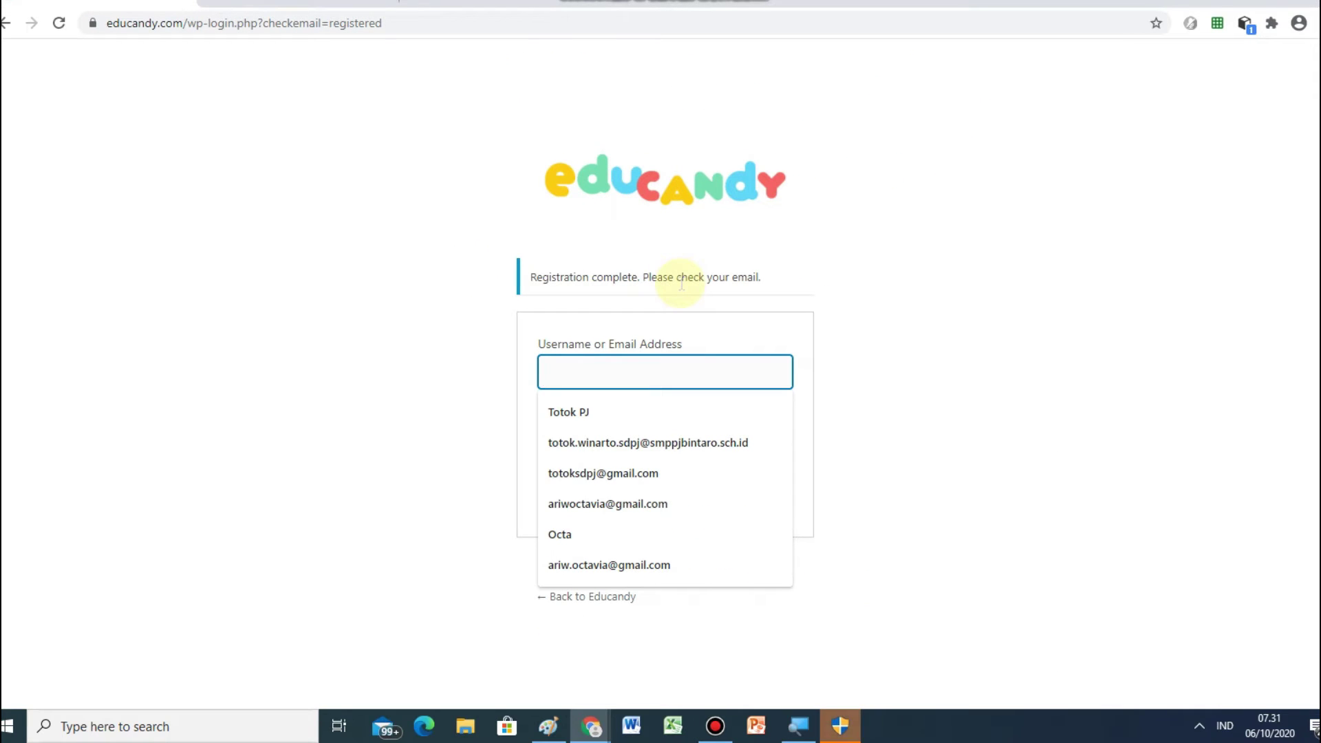
{"action": "left_click", "coordinate": [333, 6]}
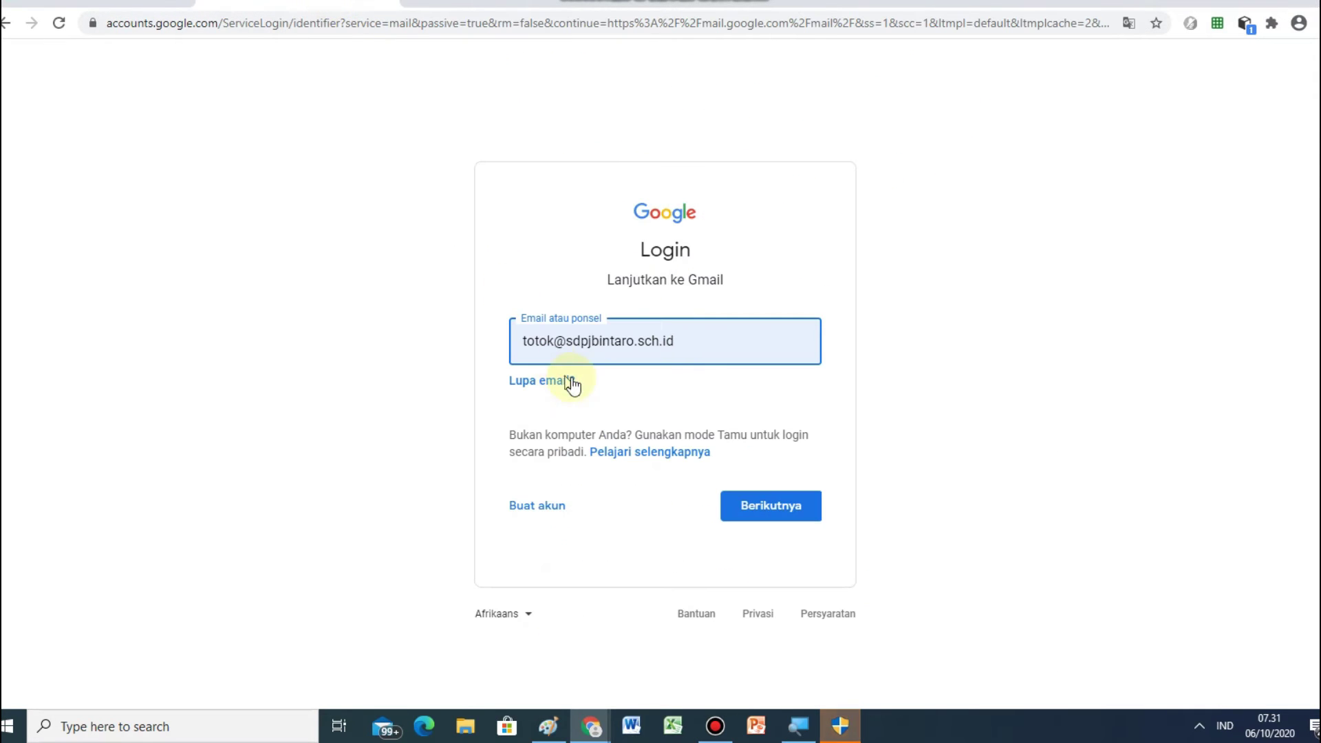
Step: Finish Gmail sign-in and follow the [Educandy] Login Details email's password link
{"action": "left_click", "coordinate": [784, 511]}
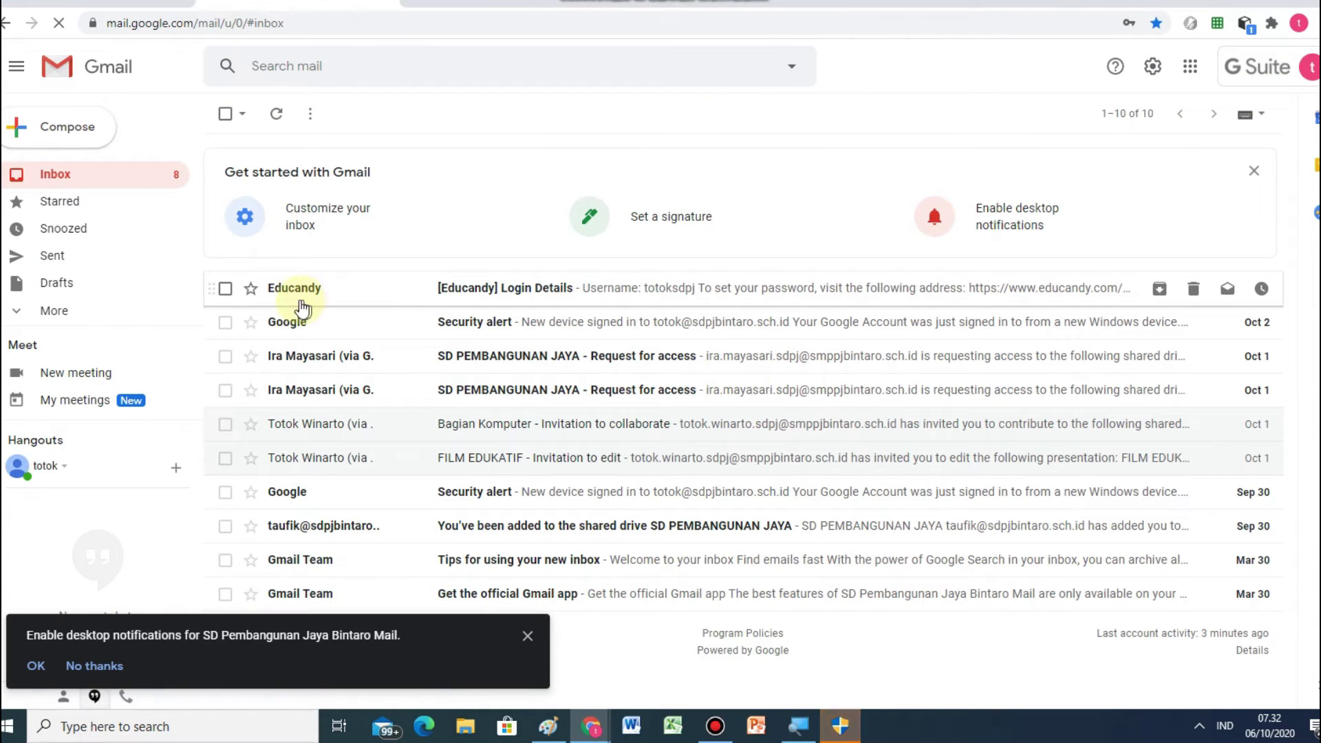
{"action": "left_click", "coordinate": [540, 293]}
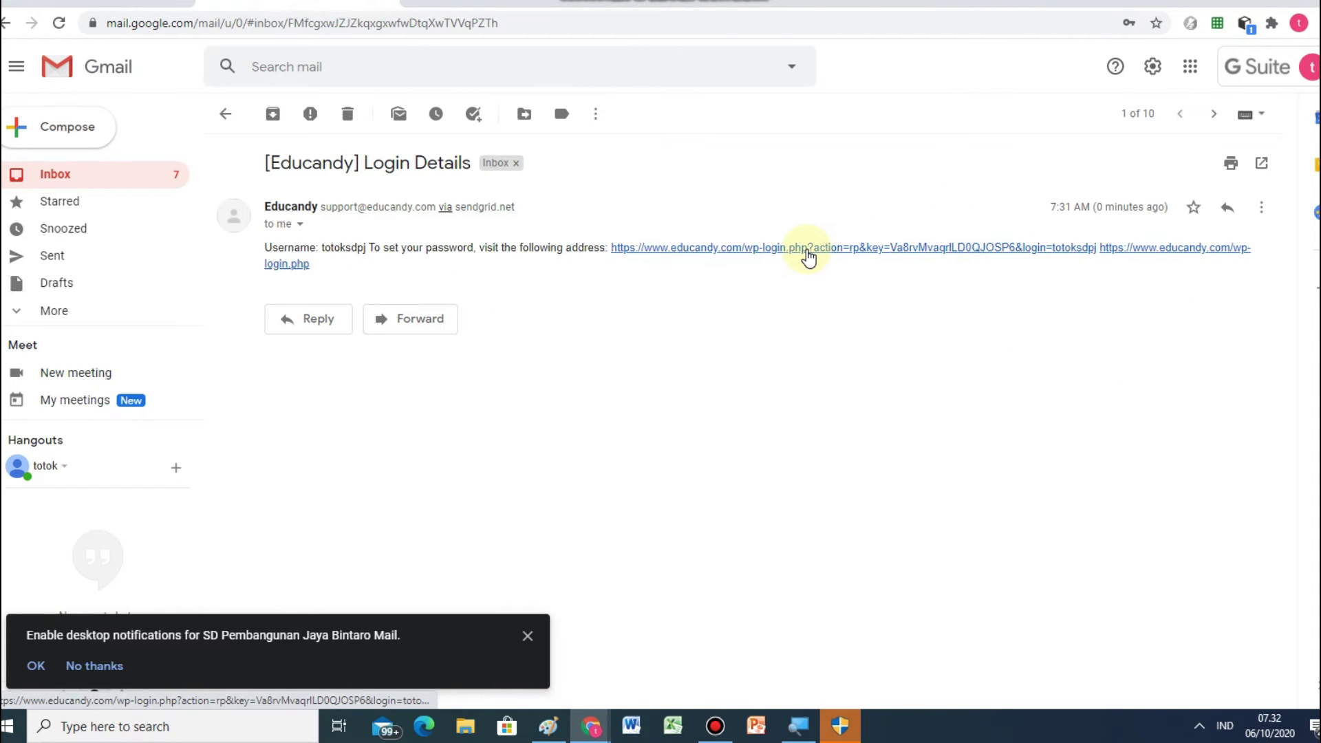
{"action": "left_click", "coordinate": [808, 253]}
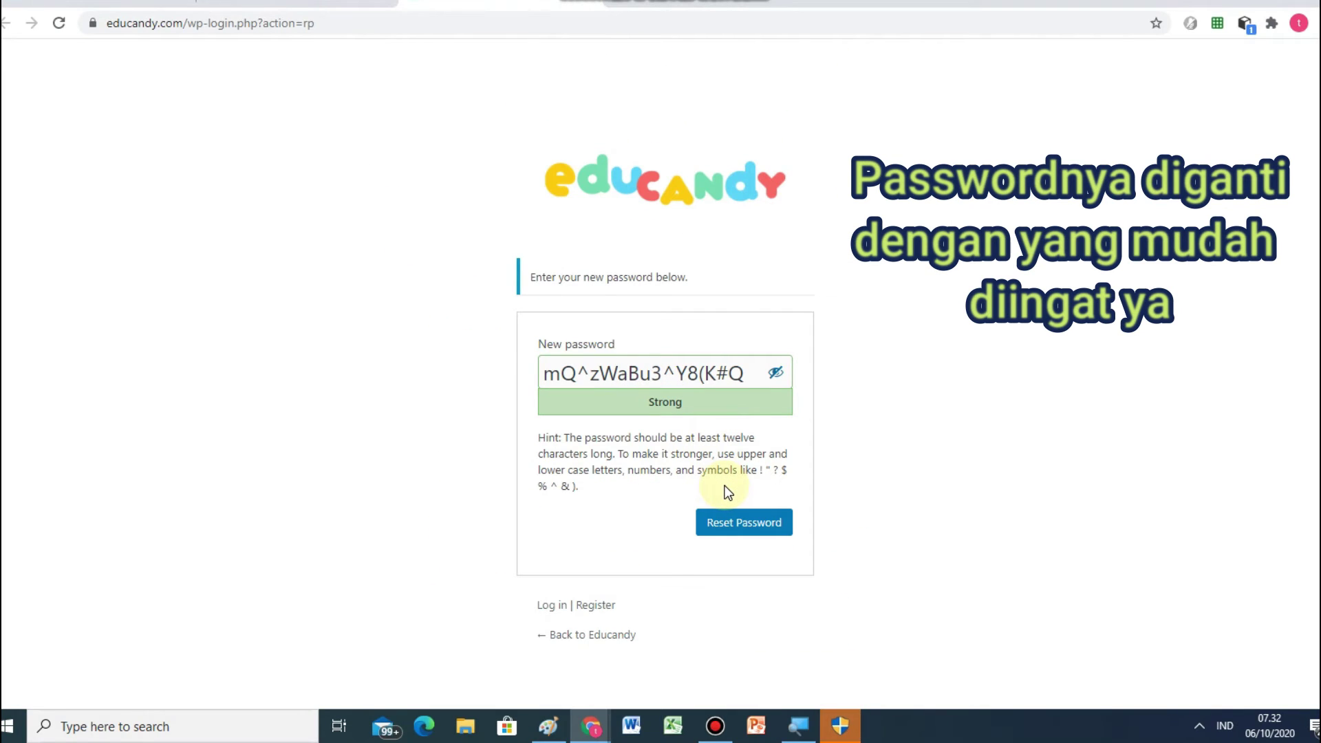
Step: Reset the account to a new strong password and return to the login page
{"action": "left_click", "coordinate": [774, 375]}
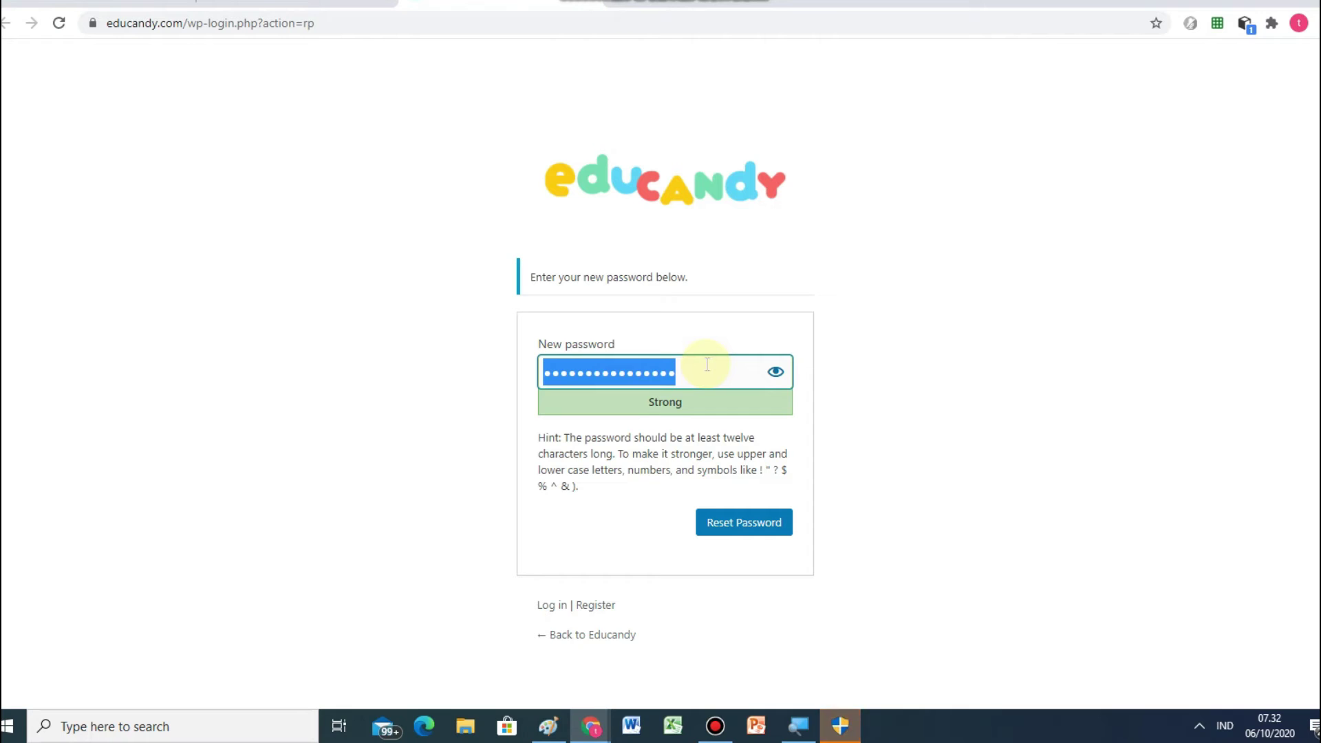
{"action": "type", "text": "a"}
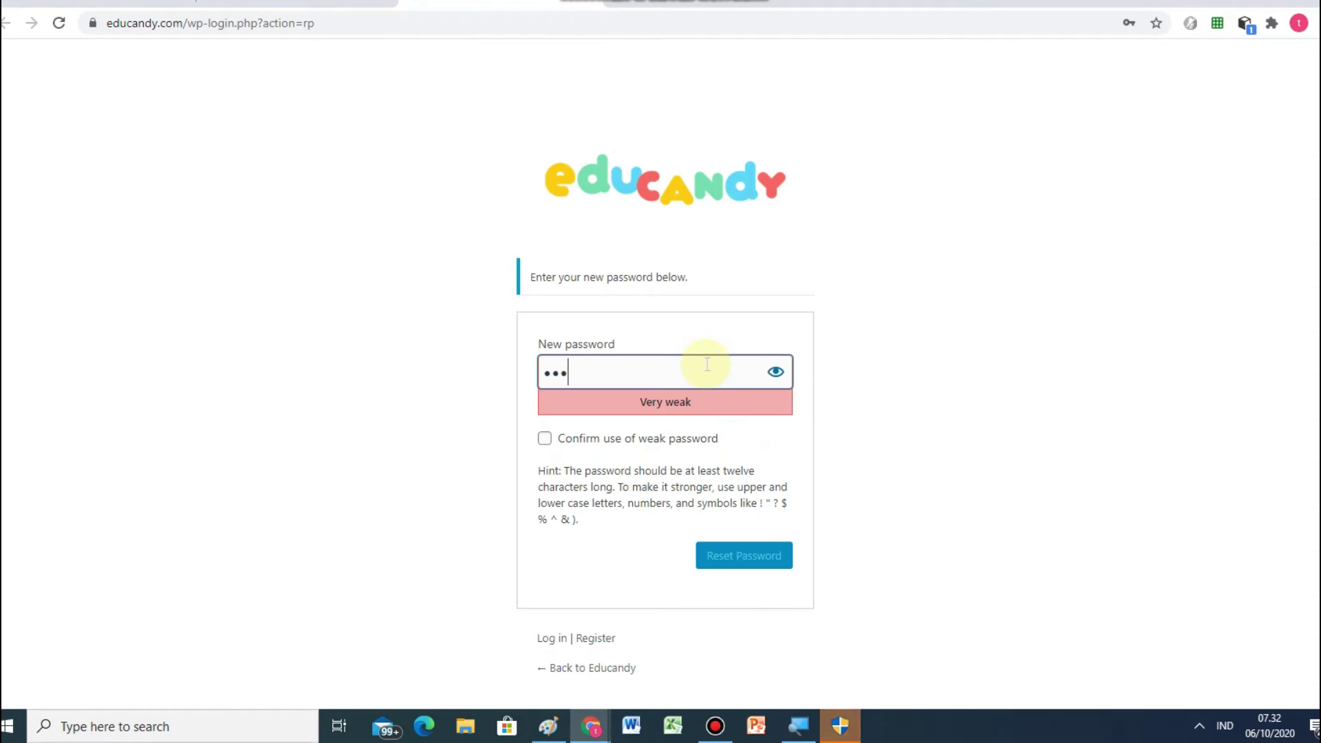
{"action": "type", "text": "*****"}
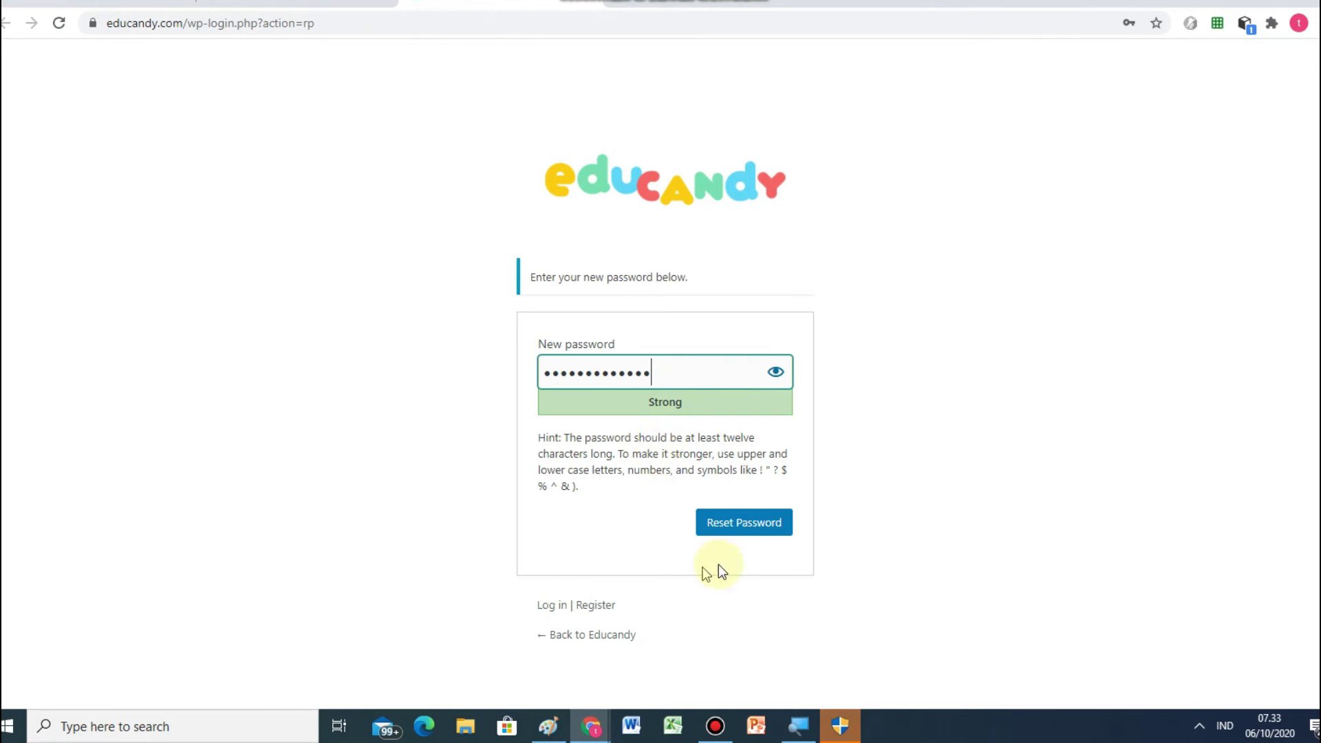
{"action": "left_click", "coordinate": [754, 528]}
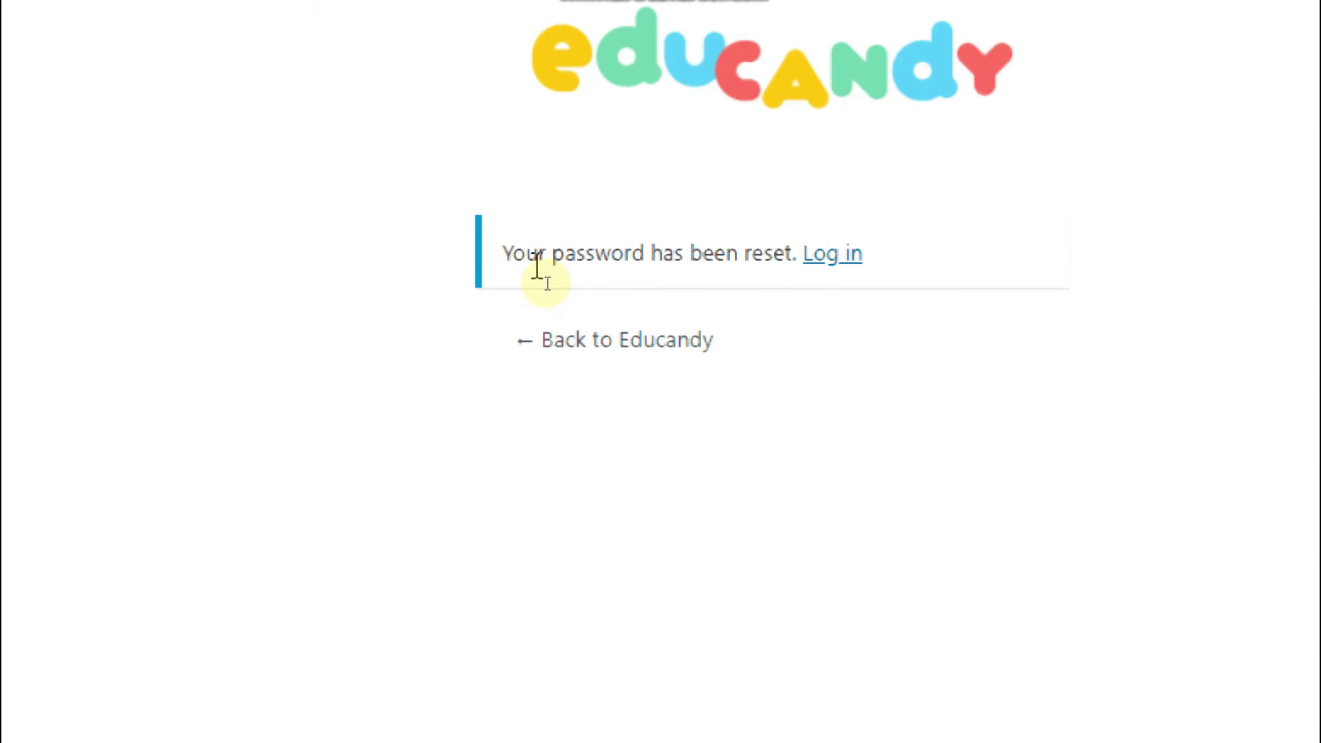
{"action": "left_click", "coordinate": [852, 255]}
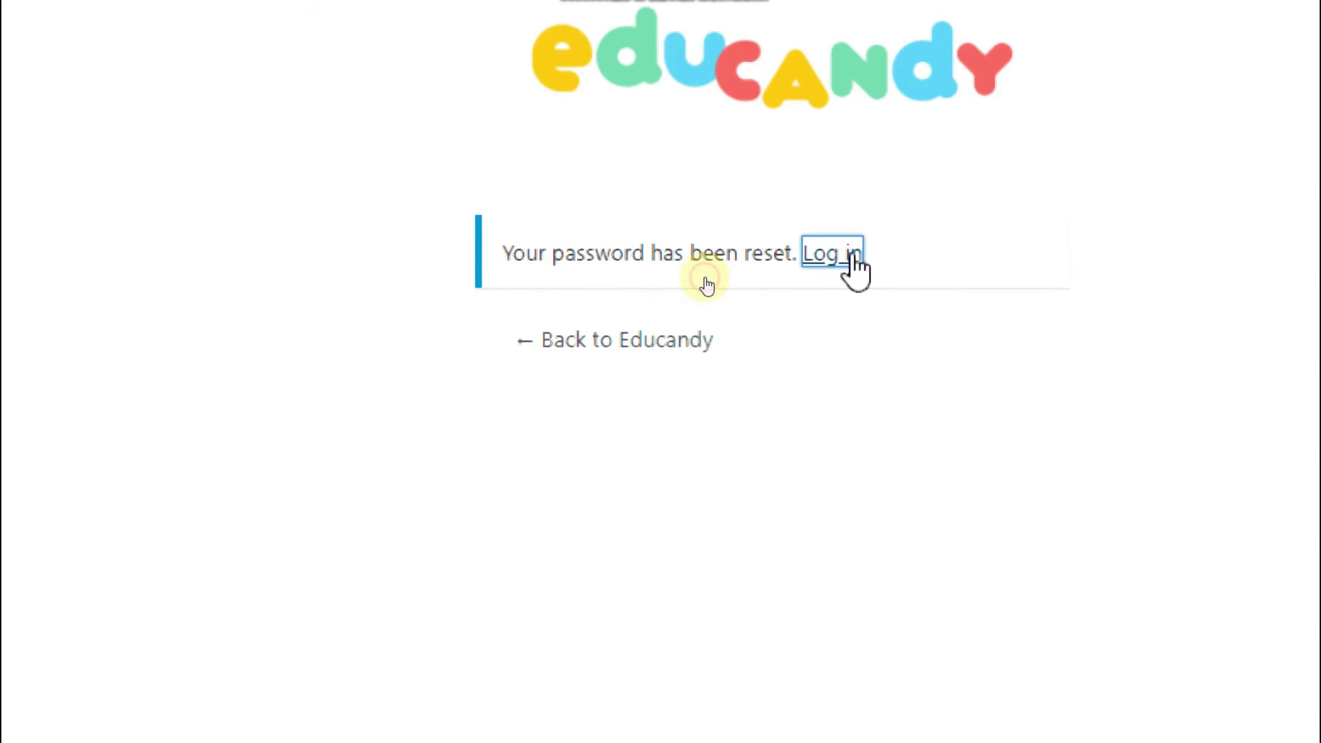
{"action": "left_click", "coordinate": [658, 332]}
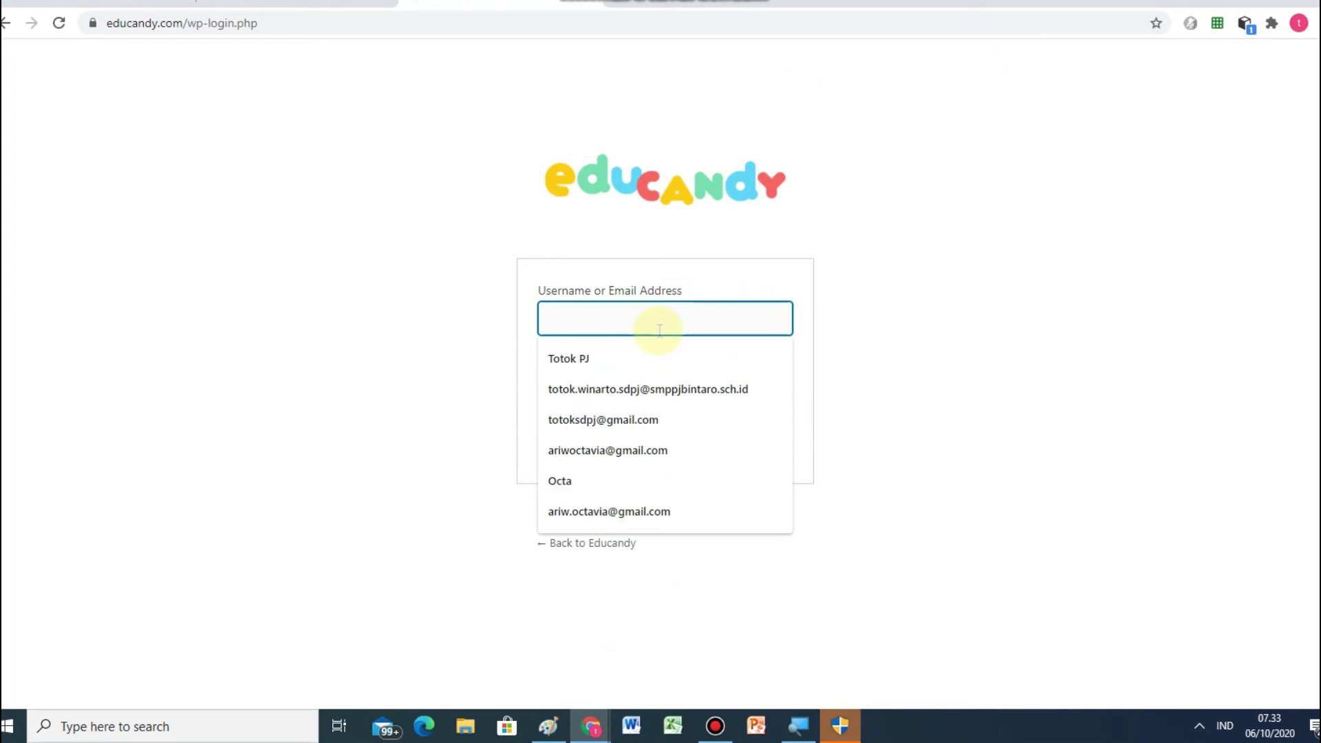
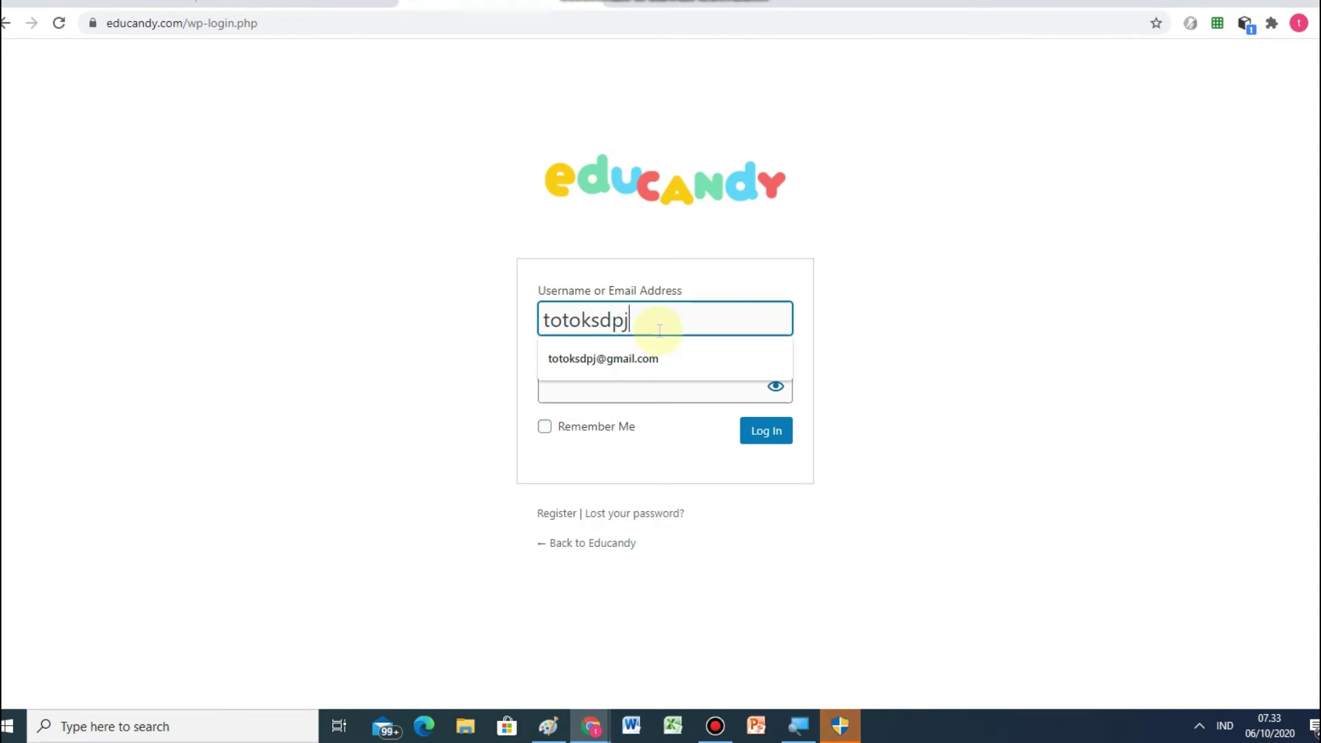
Step: Log in with the account username and new password to reach My Activities
{"action": "key", "text": "Return"}
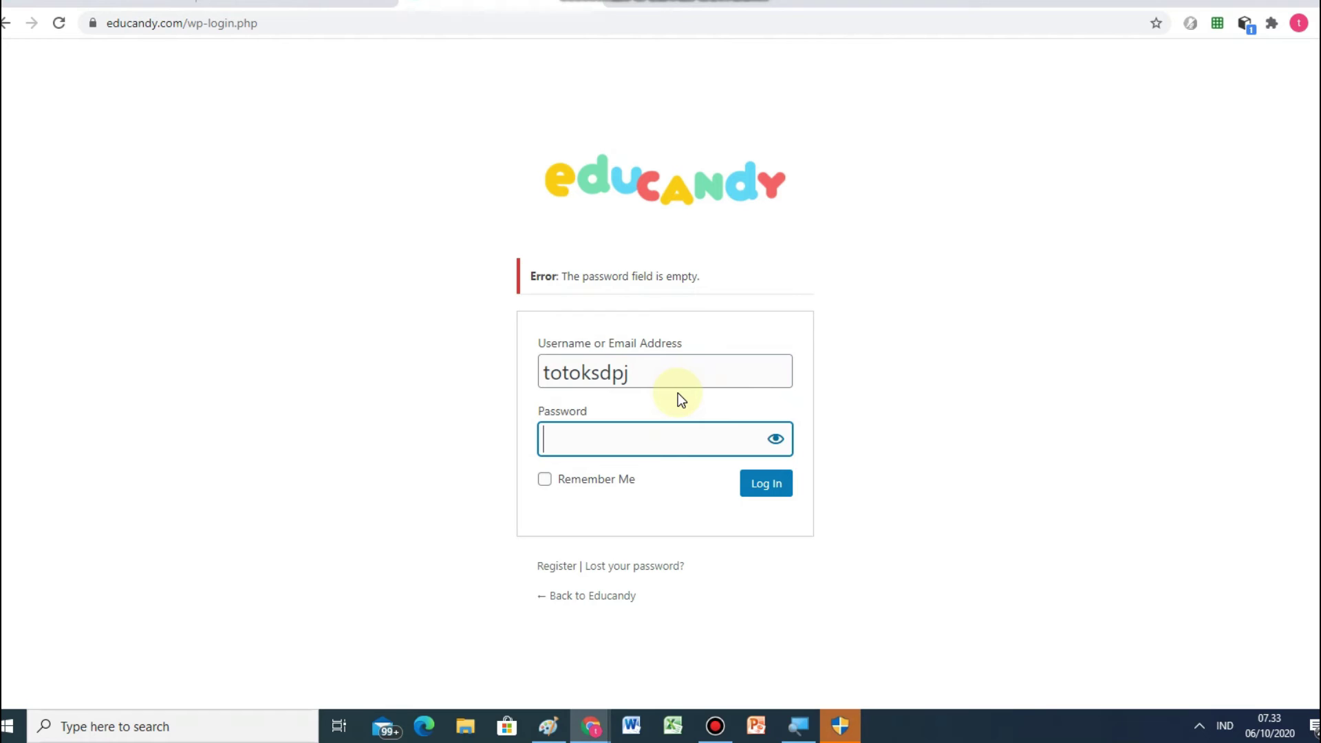
{"action": "left_click", "coordinate": [765, 488]}
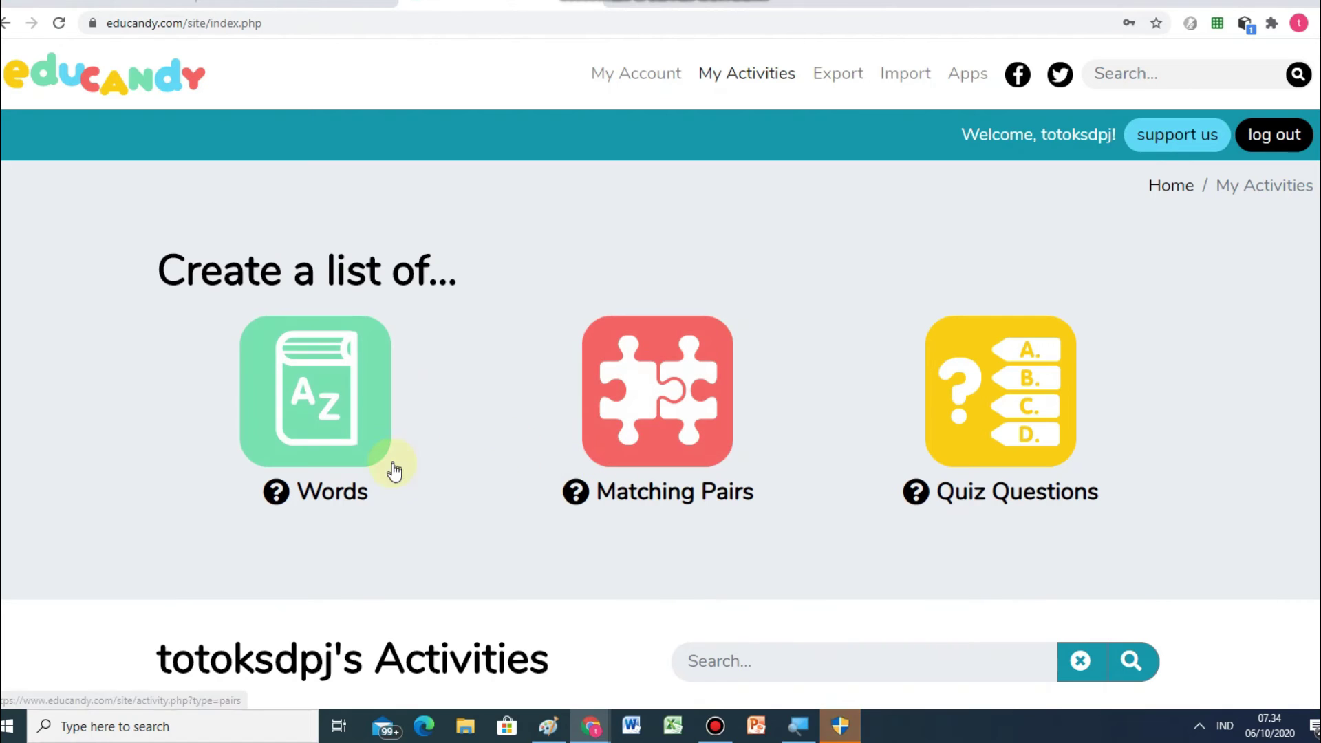
Step: Open the Words activity option, then log out of the account
{"action": "scroll", "coordinate": [398, 470], "scroll_direction": "down", "scroll_amount": 1}
{"action": "scroll", "coordinate": [398, 470], "scroll_direction": "up", "scroll_amount": 1}
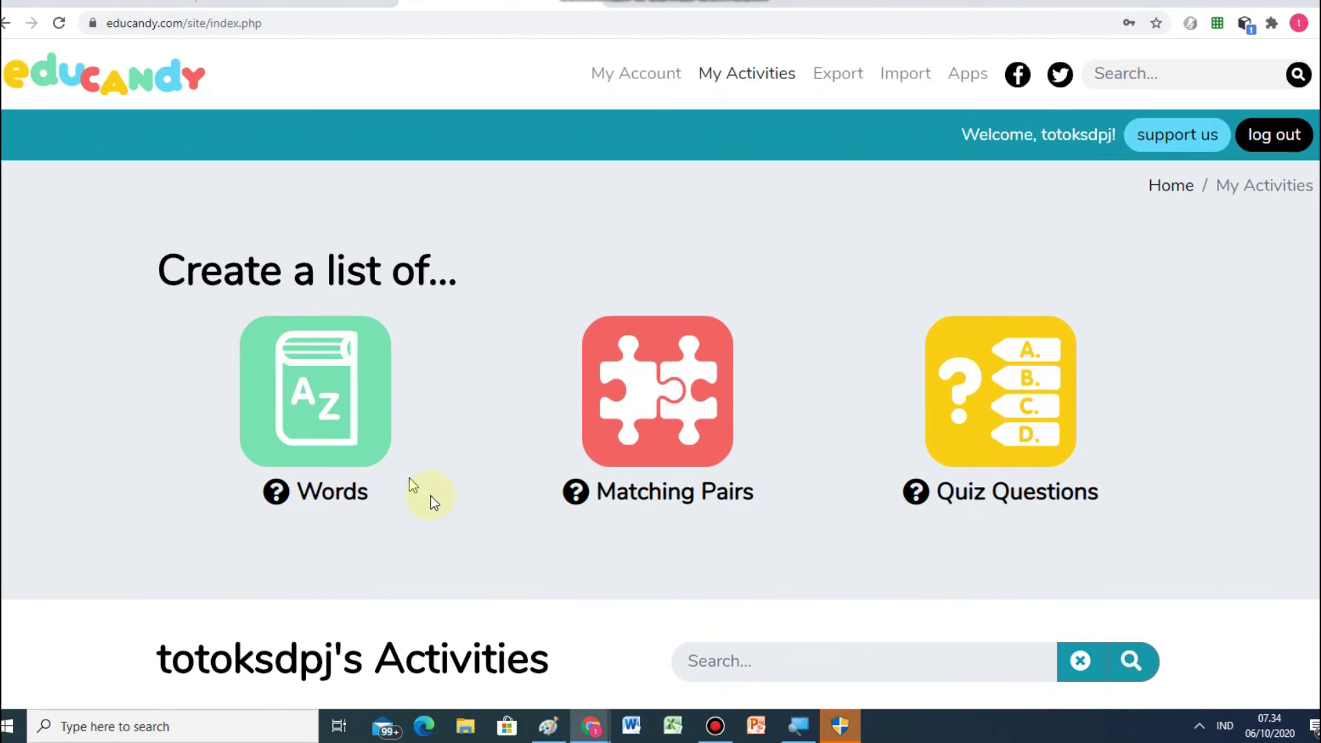
{"action": "left_click", "coordinate": [341, 412]}
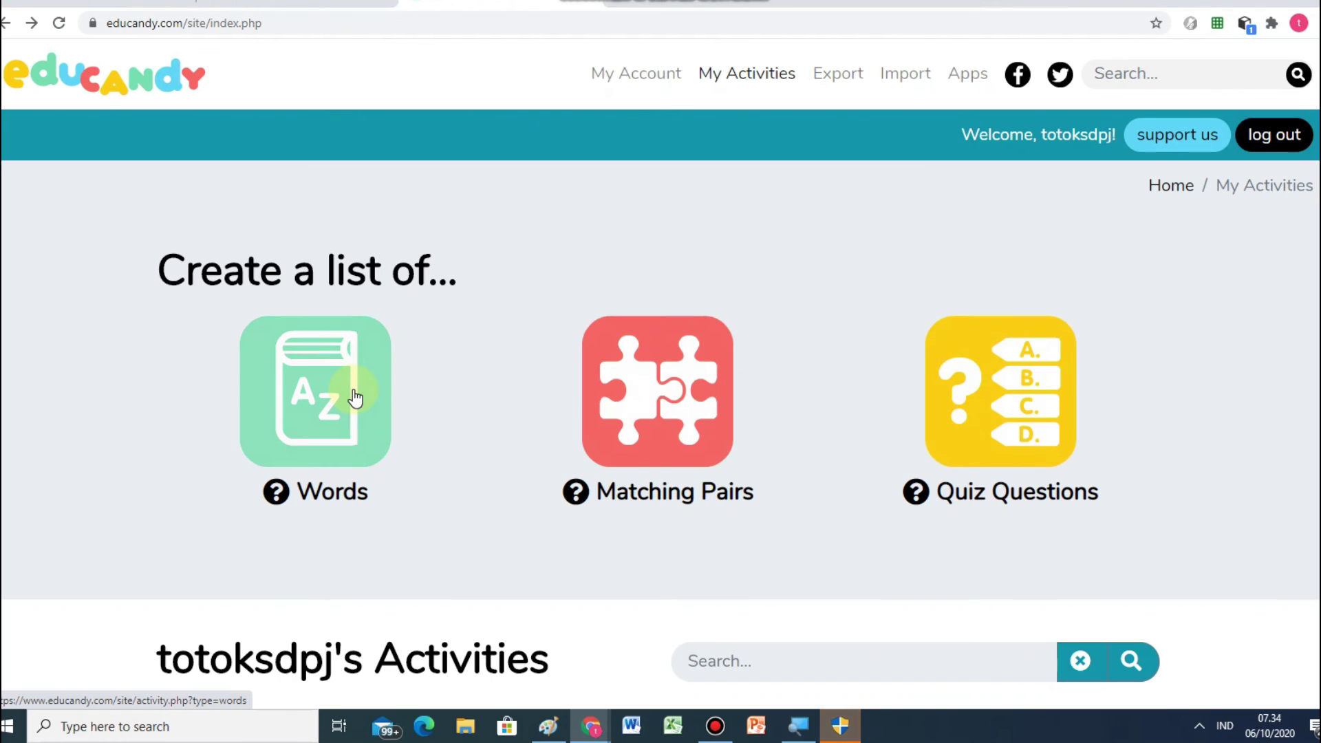
{"action": "left_click", "coordinate": [1273, 138]}
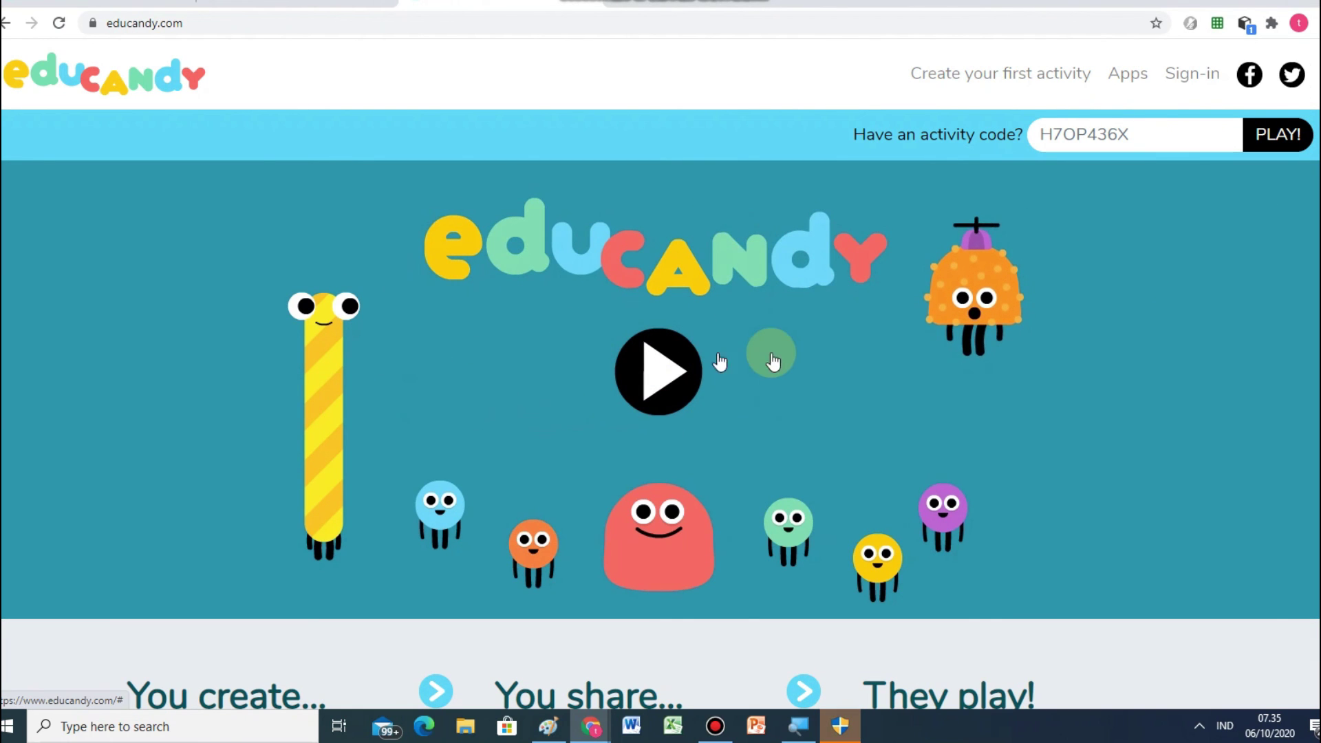
Step: Sign back in with the saved username and the account password
{"action": "left_click", "coordinate": [1188, 77]}
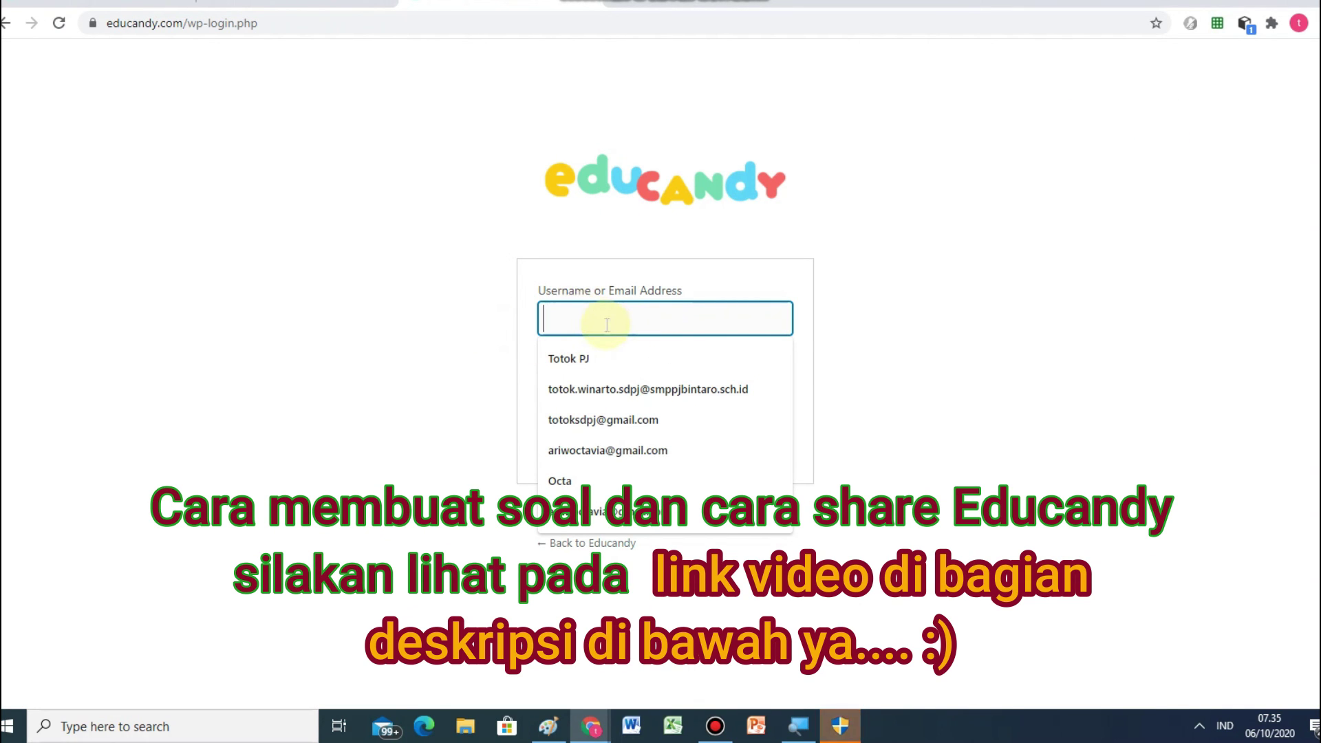
{"action": "type", "text": "totoks"}
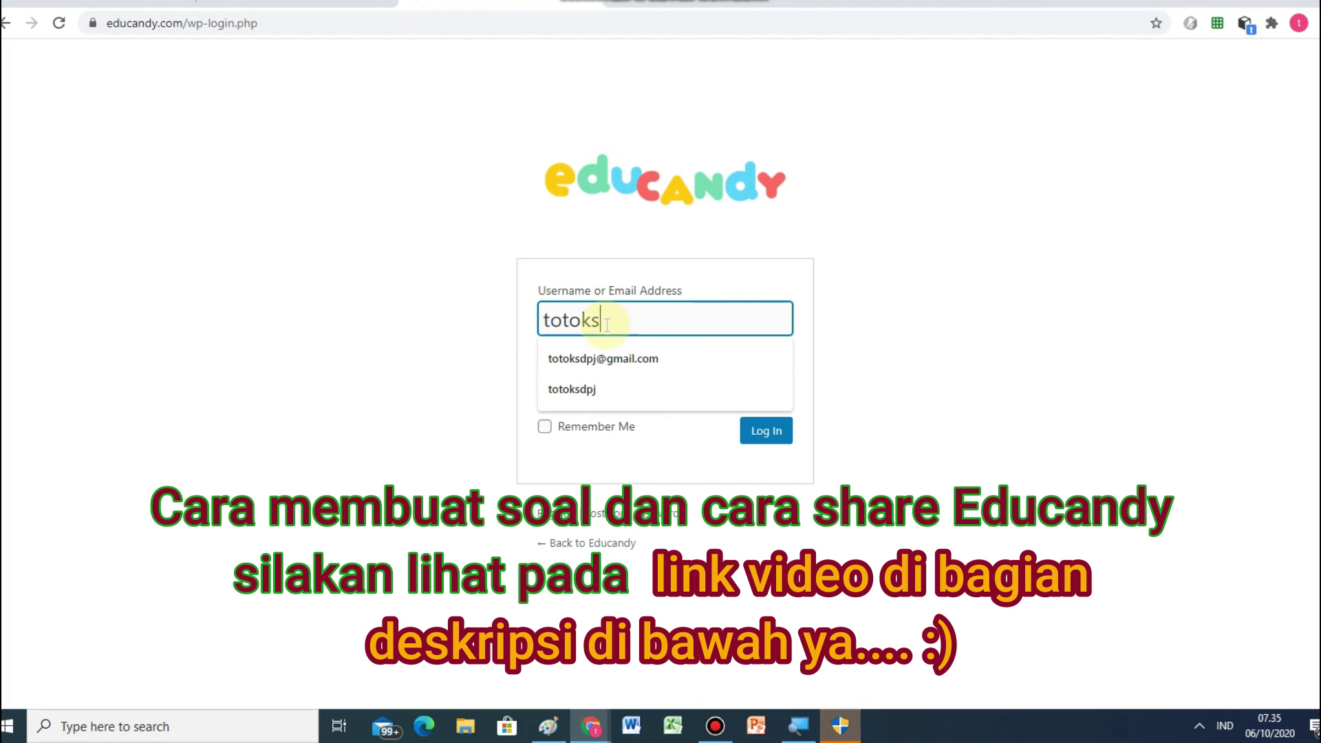
{"action": "type", "text": "dpj"}
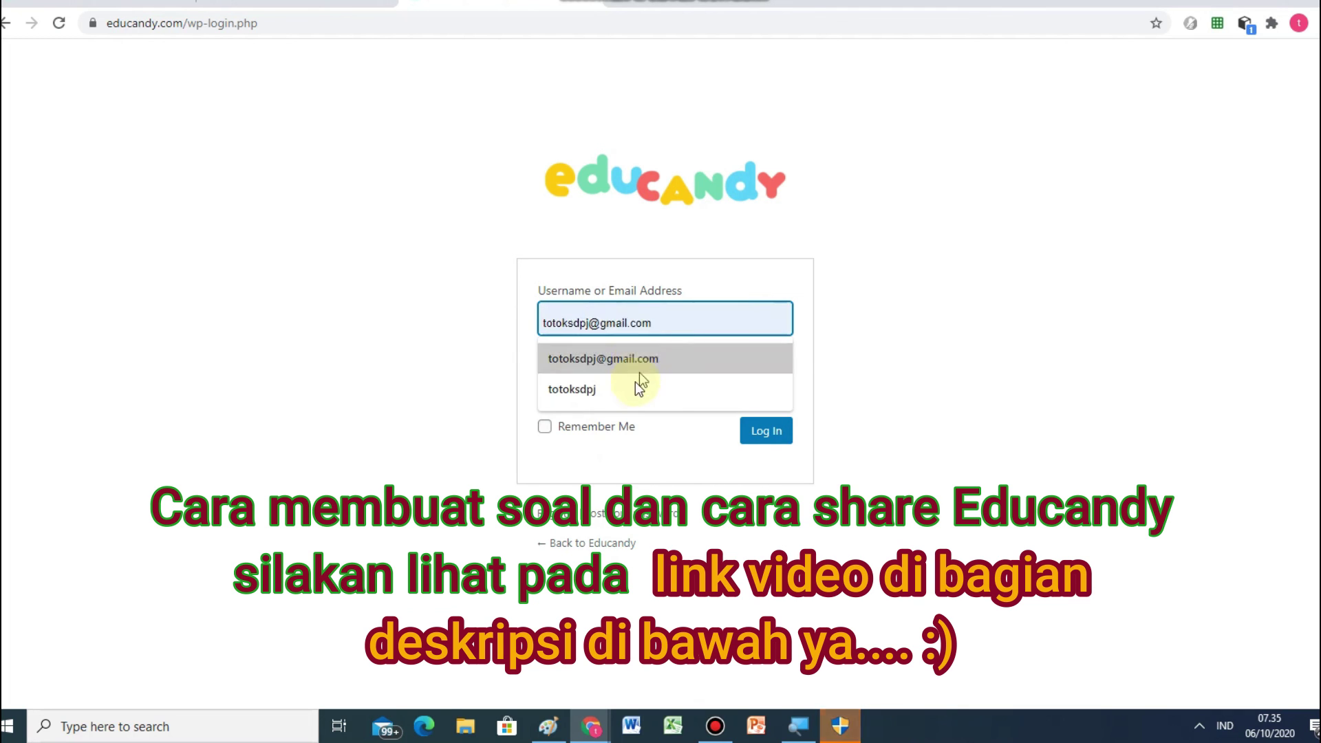
{"action": "left_click", "coordinate": [627, 387]}
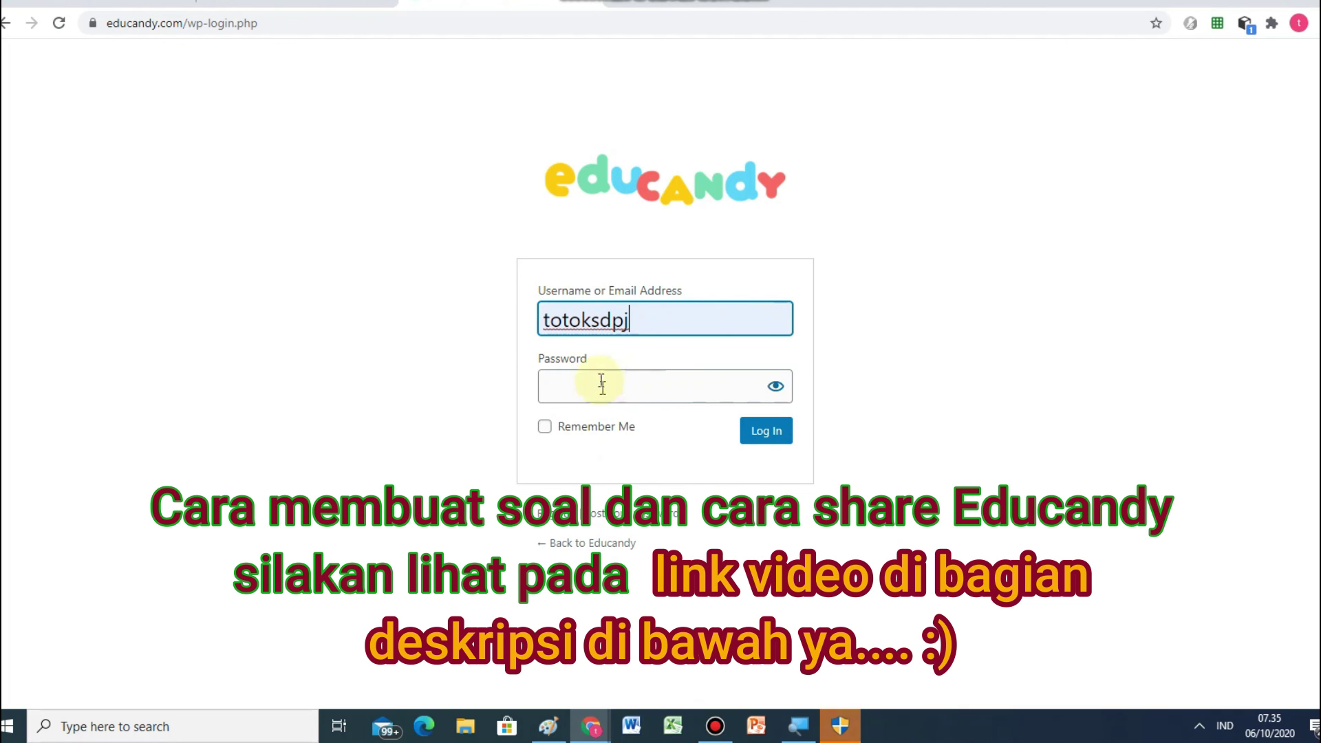
{"action": "left_click", "coordinate": [576, 390]}
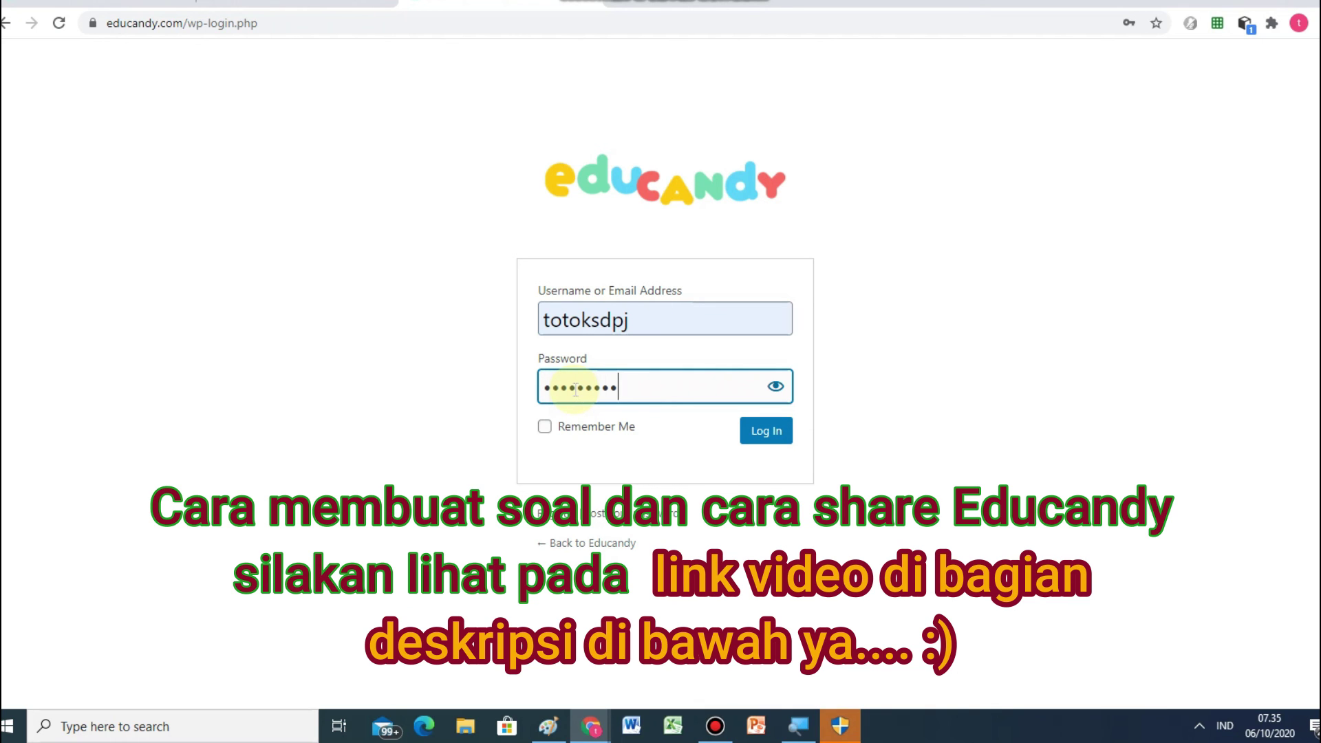
{"action": "type", "text": "••"}
{"action": "left_click", "coordinate": [768, 435]}
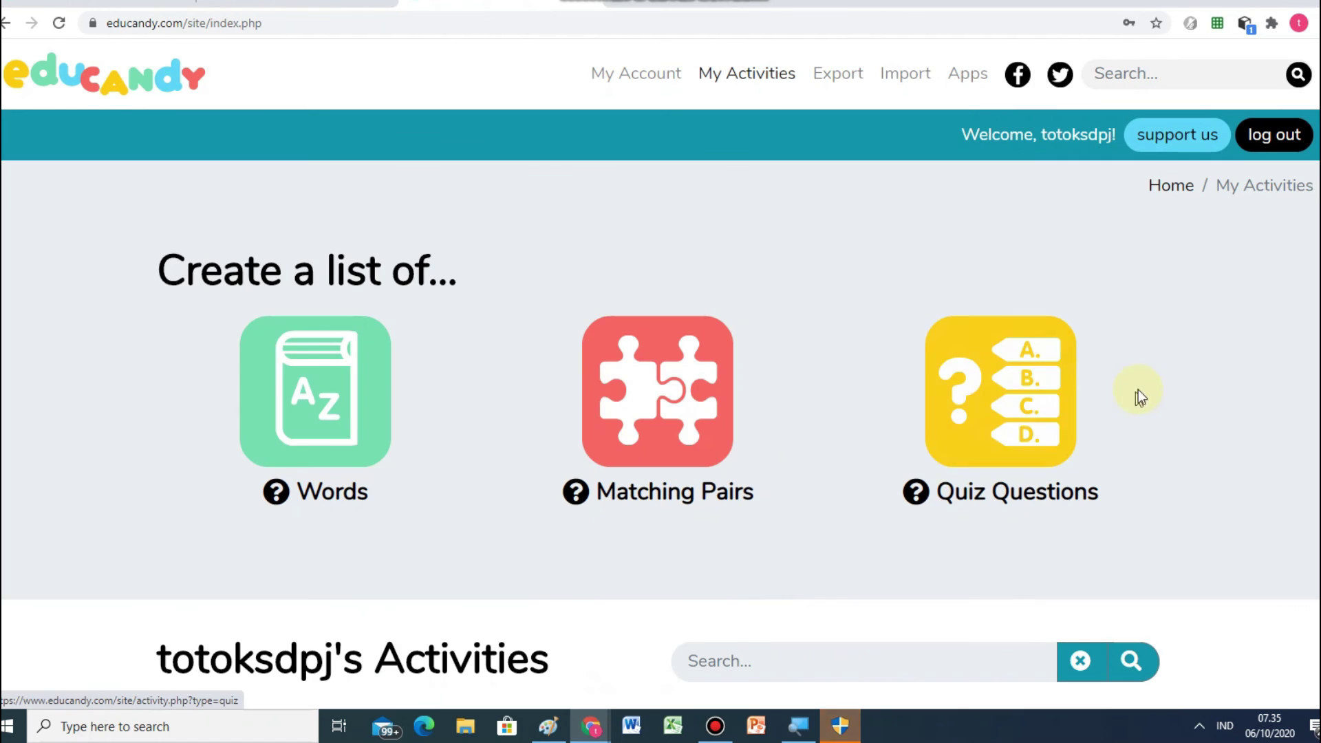